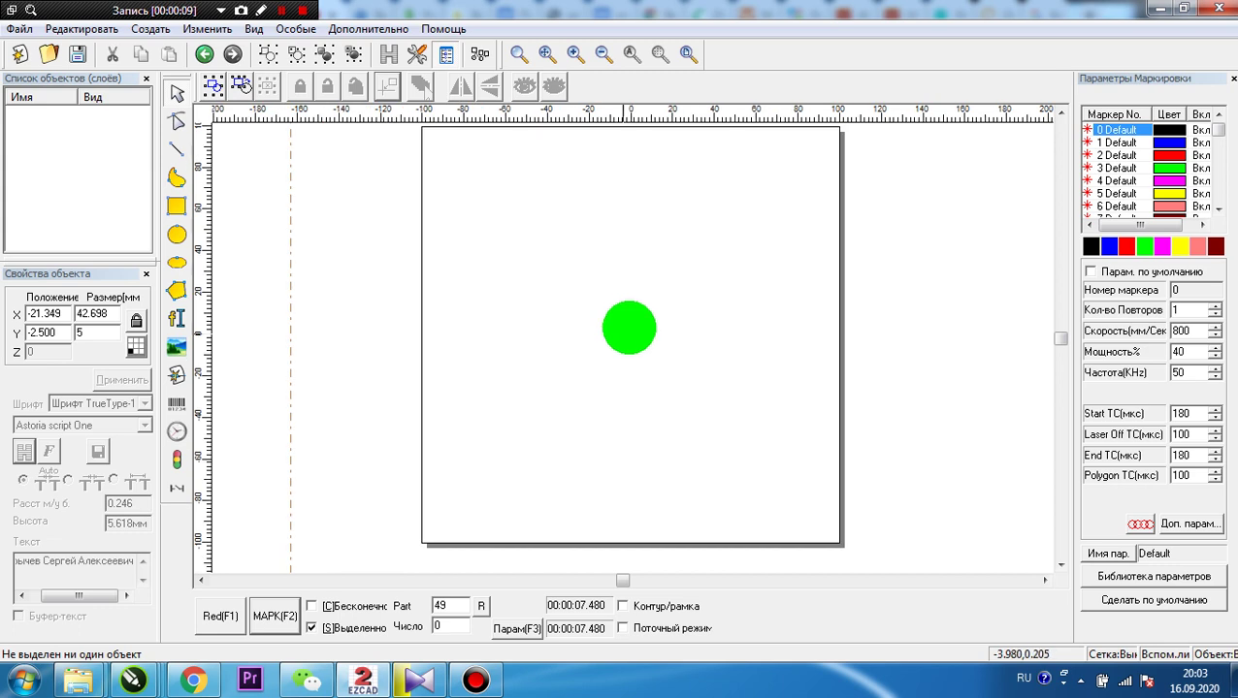
# Place a new text object about 62 × 9 mm near the centre of the work area
pyautogui.click(1059, 113)
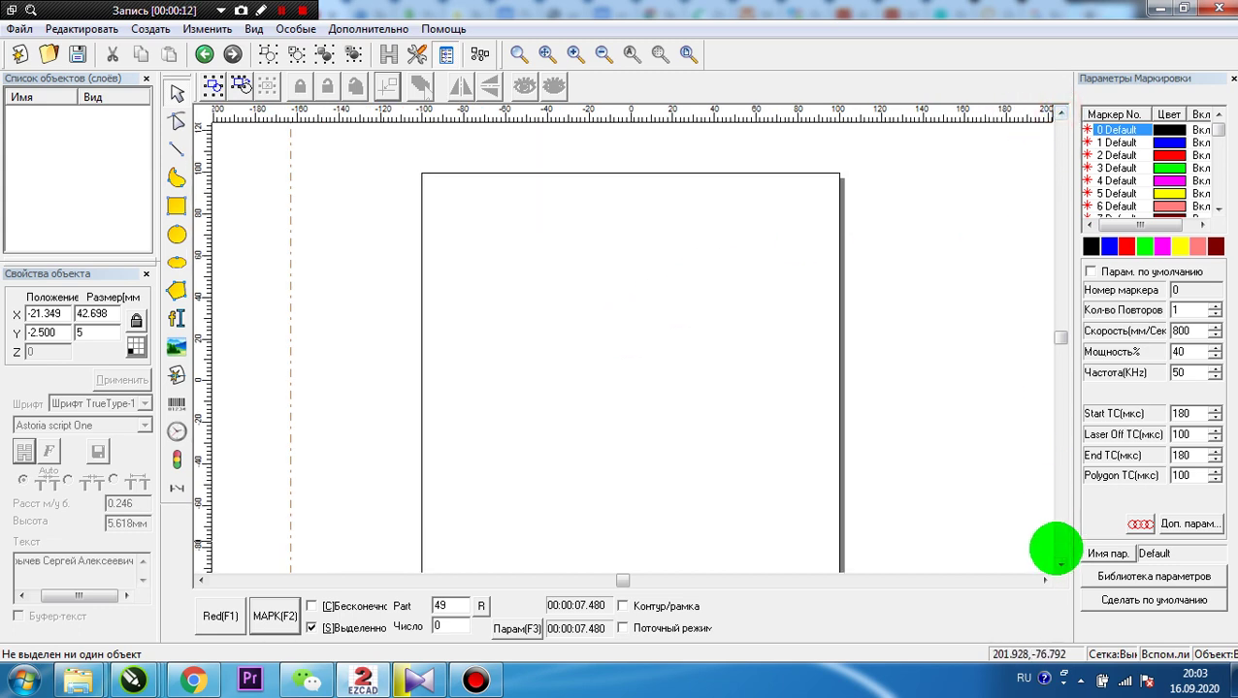
pyautogui.click(1060, 564)
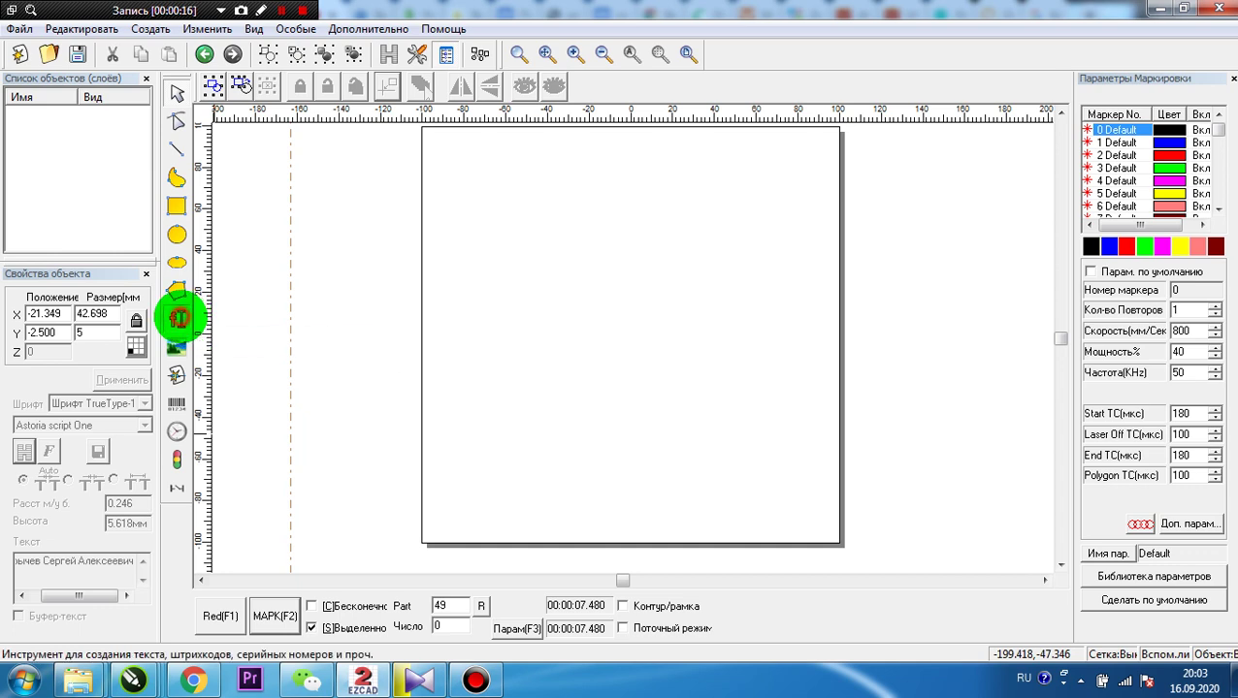
pyautogui.click(179, 318)
pyautogui.click(571, 353)
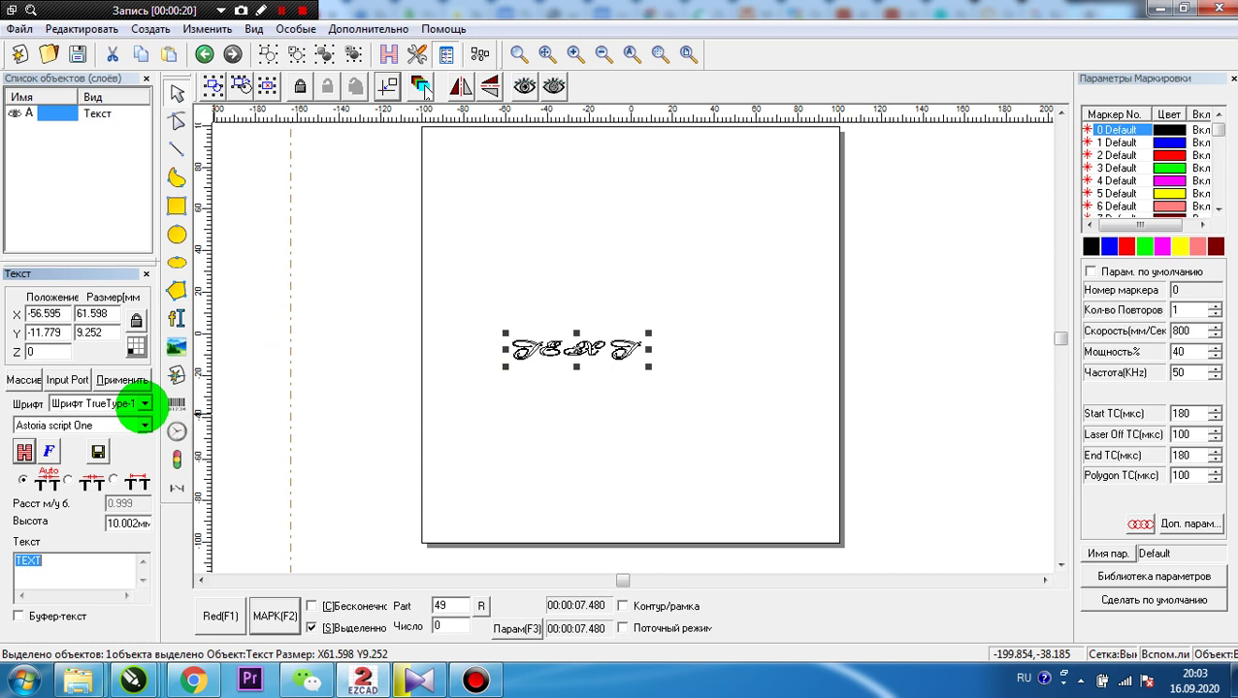
# Change the text object's font type to barcode (Штрихкод-34) and choose QRCODE as the barcode format
pyautogui.click(143, 403)
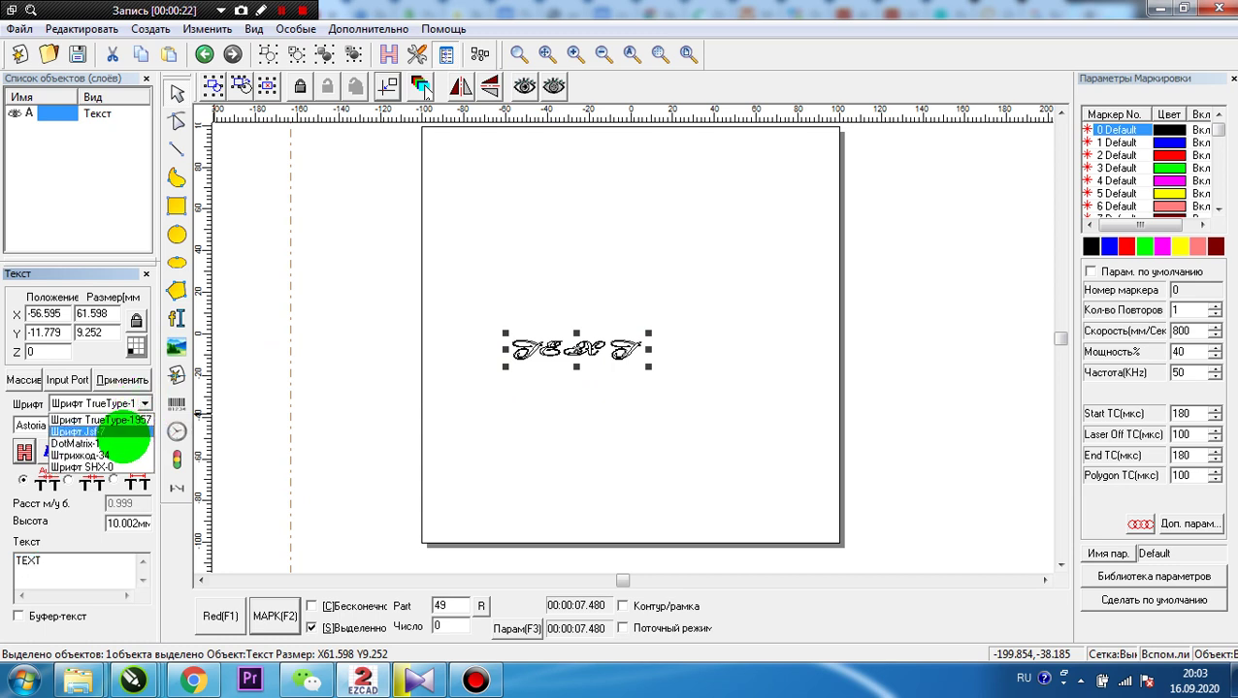
pyautogui.click(108, 455)
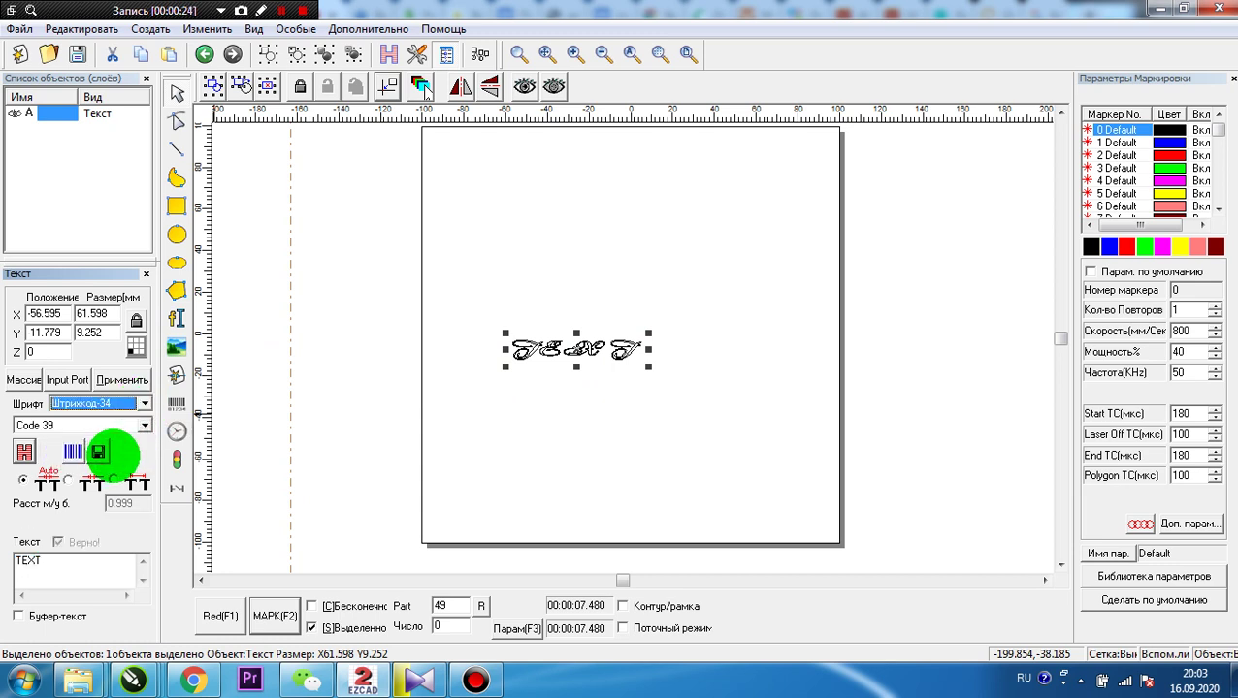
pyautogui.click(143, 425)
pyautogui.scroll(-5, 91, 354)
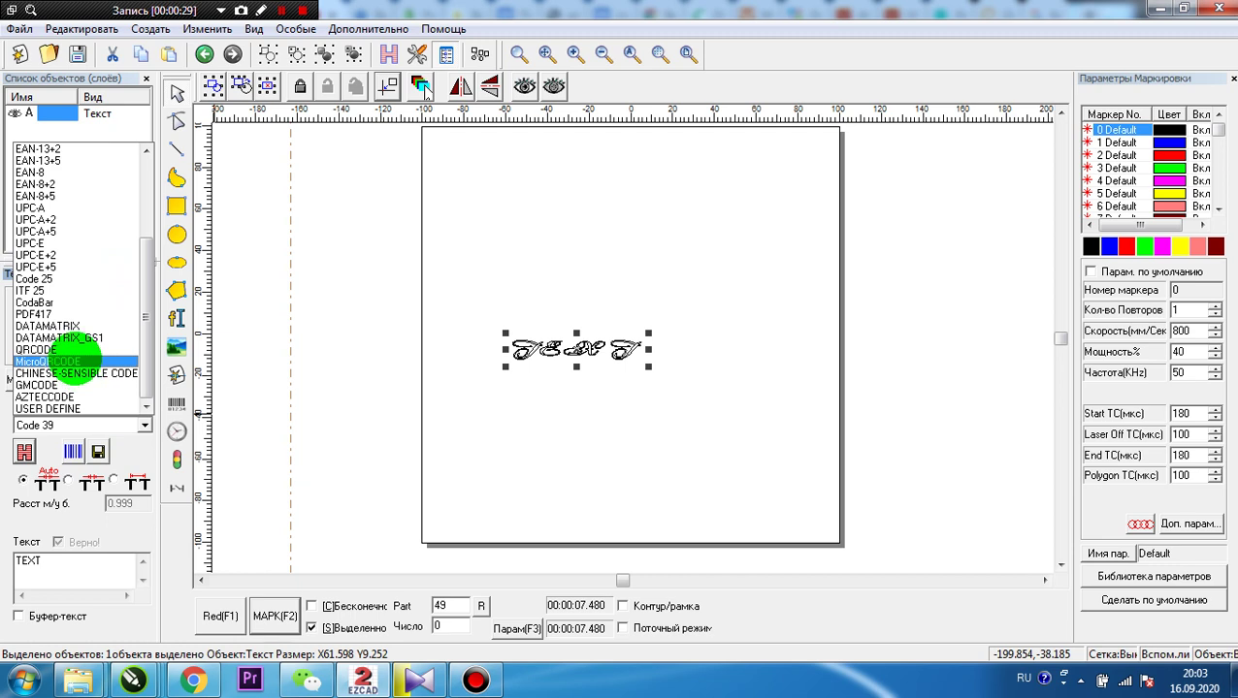
pyautogui.click(60, 349)
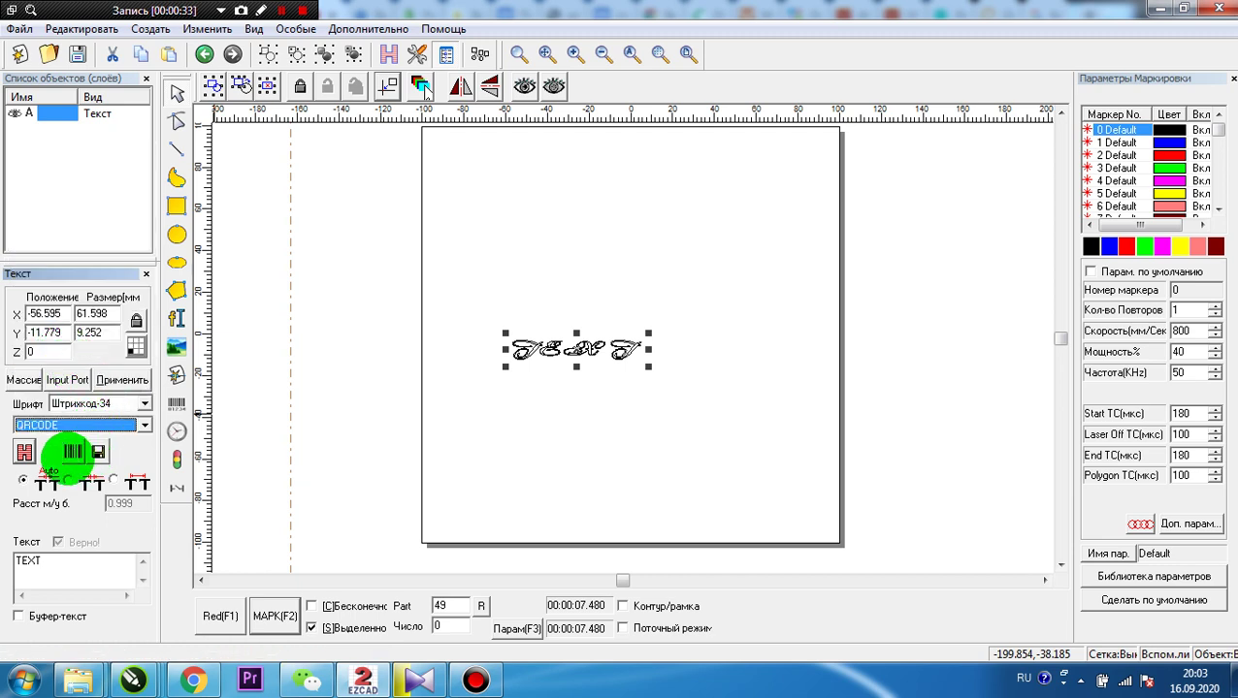
pyautogui.click(60, 567)
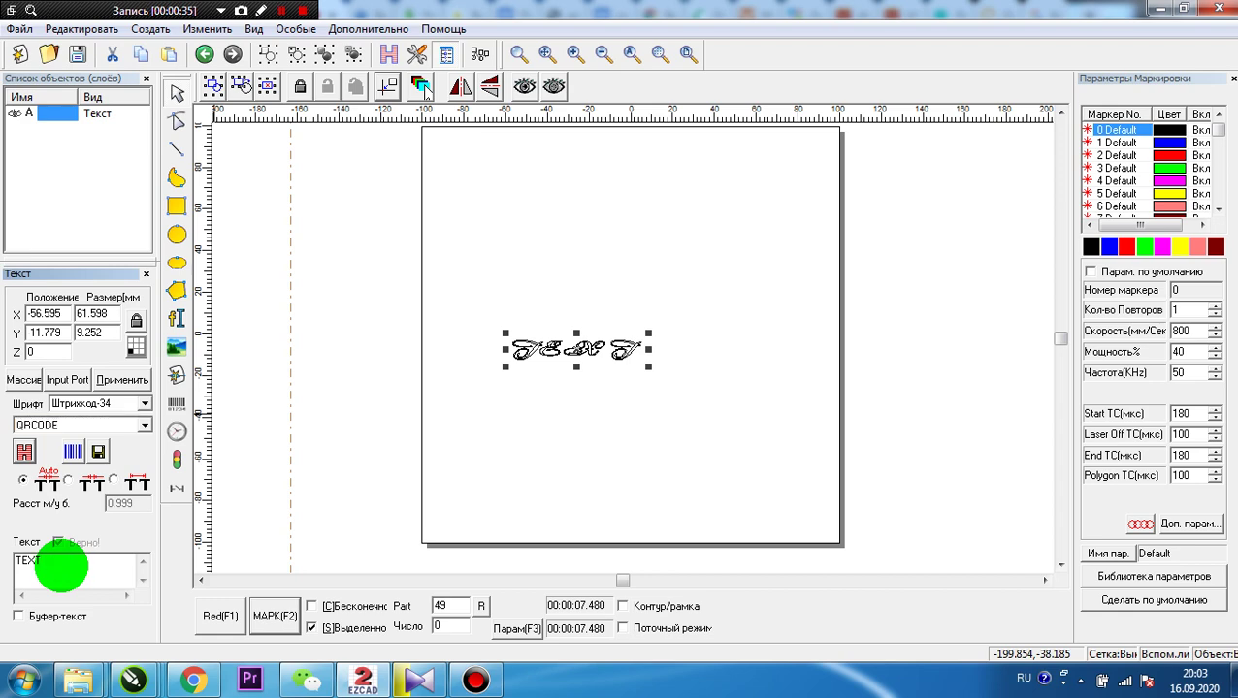
pyautogui.doubleClick(60, 567)
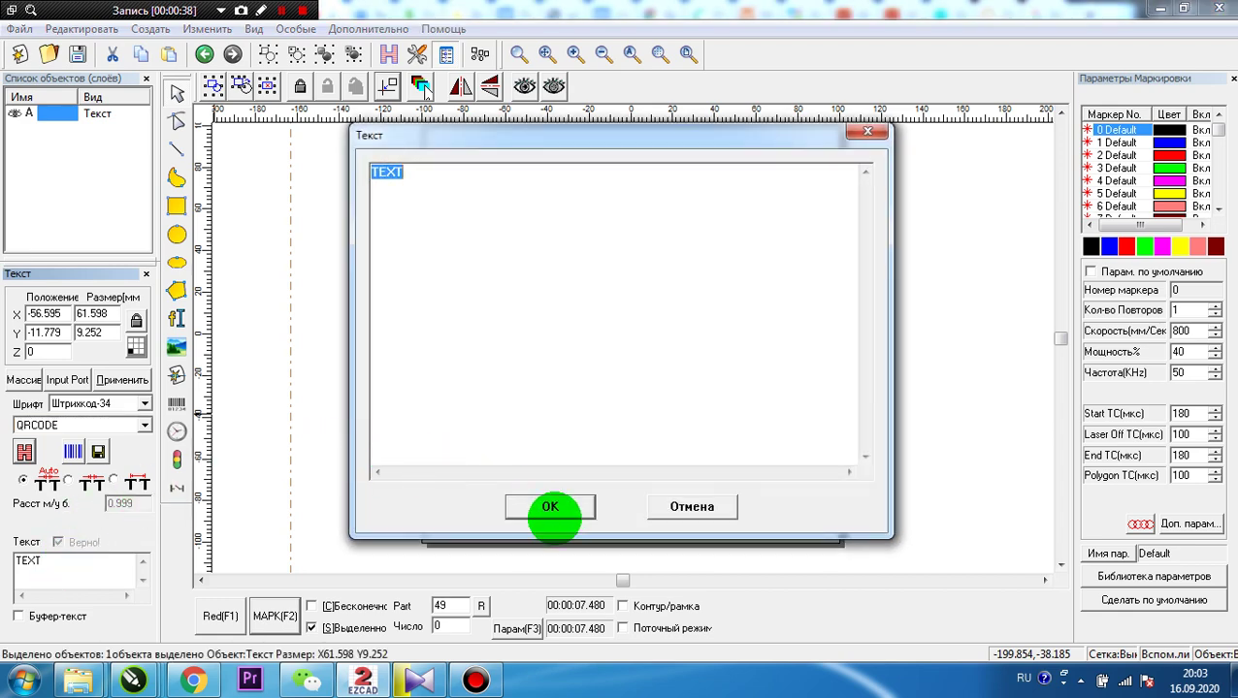
pyautogui.click(664, 509)
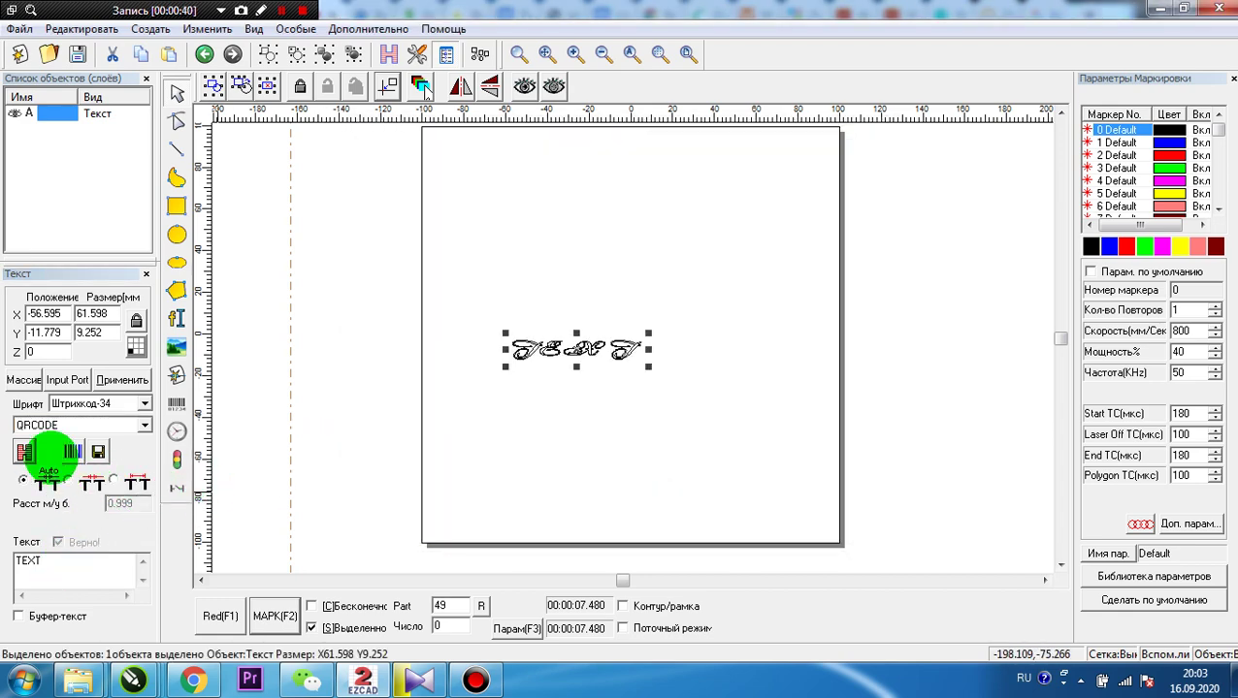
pyautogui.click(72, 452)
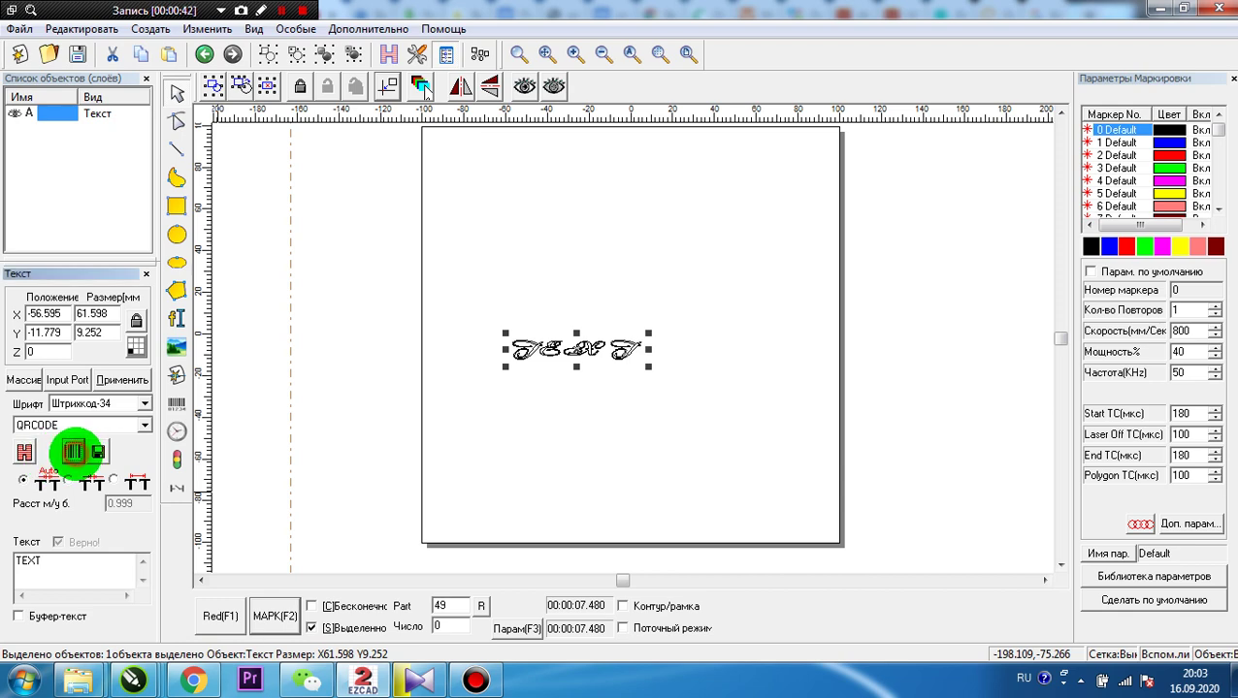
pyautogui.click(397, 223)
pyautogui.write('https://www.youtube.com/channel/UC8j8VLXpWNg24a5xw1JWtOQ/')
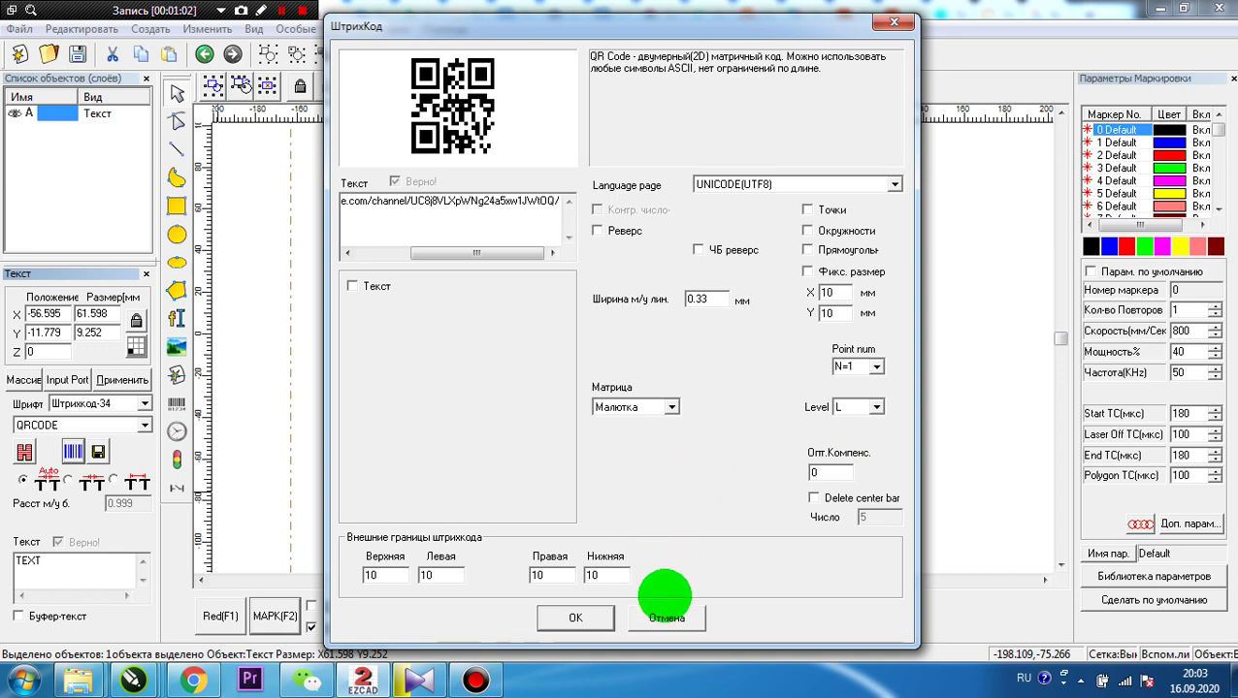
pyautogui.click(582, 618)
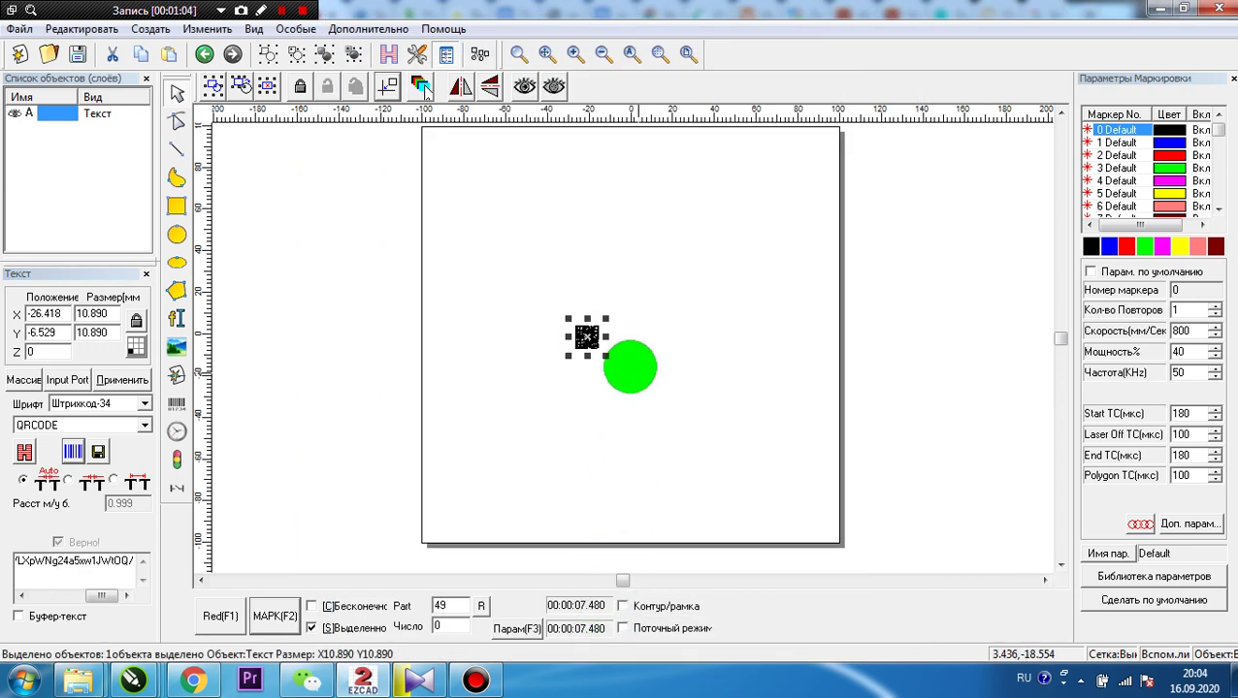
# Enlarge the QR code to about 181 × 181 mm so it nearly fills the work area
pyautogui.moveTo(607, 320); pyautogui.dragTo(804, 144)
pyautogui.moveTo(569, 356); pyautogui.dragTo(439, 483)
pyautogui.moveTo(742, 485); pyautogui.dragTo(840, 551)
pyautogui.moveTo(809, 185); pyautogui.dragTo(832, 155)
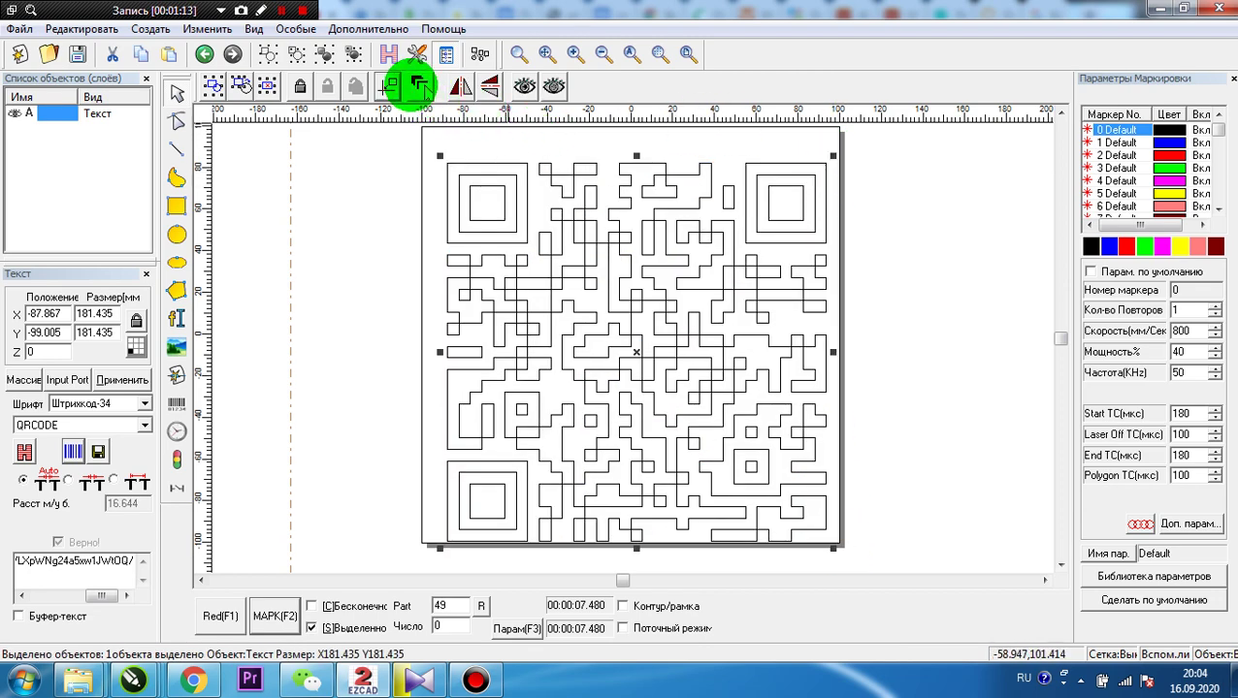
# Fill the QR code with hatch 1 at a 90° angle and 0.02 mm line spacing, using the connected back-and-forth line pattern
pyautogui.click(420, 85)
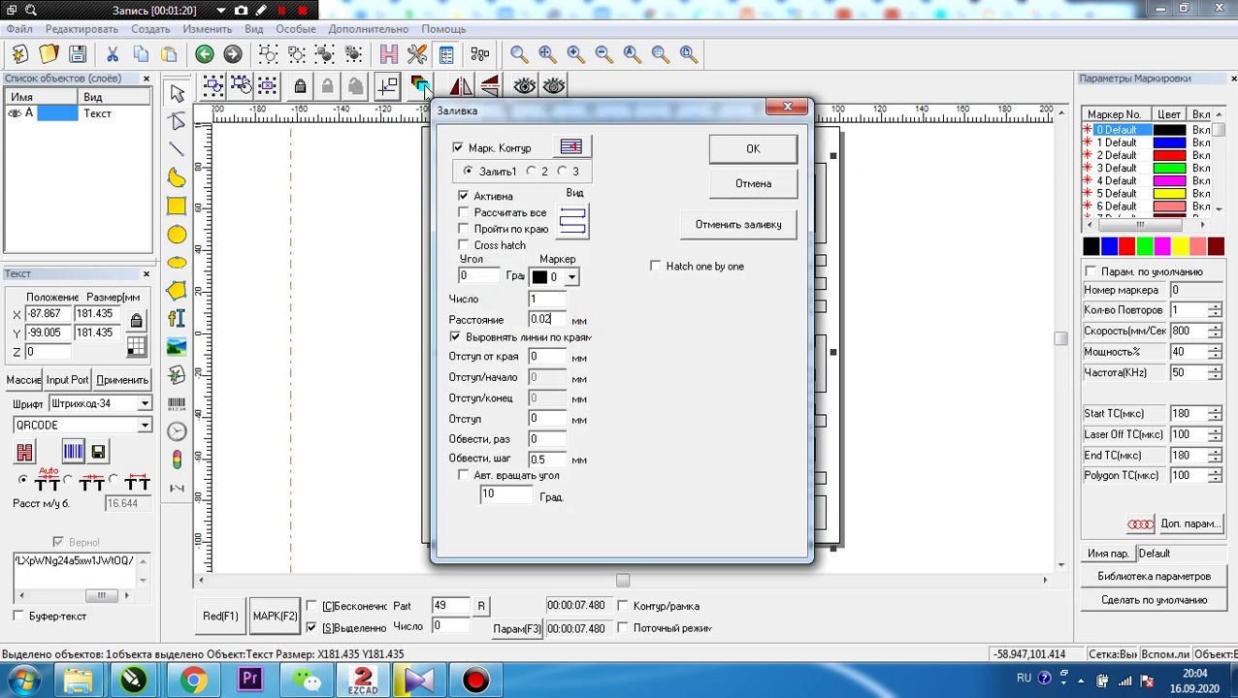
pyautogui.click(577, 222)
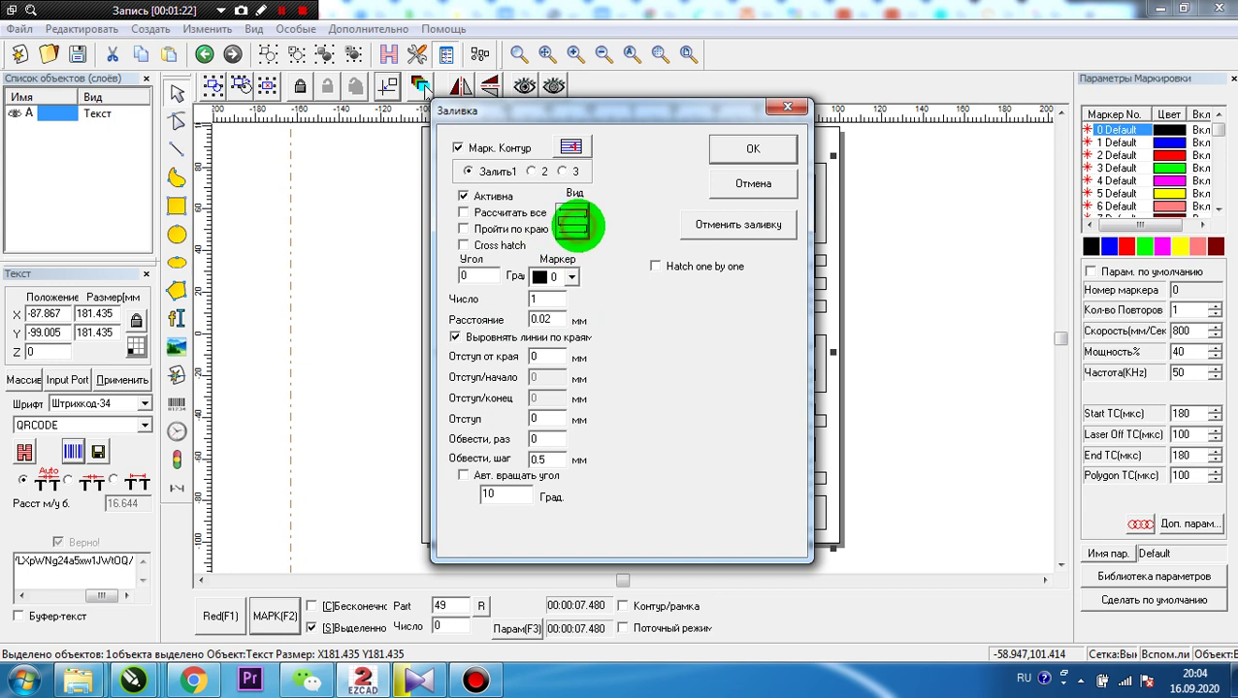
pyautogui.click(575, 222)
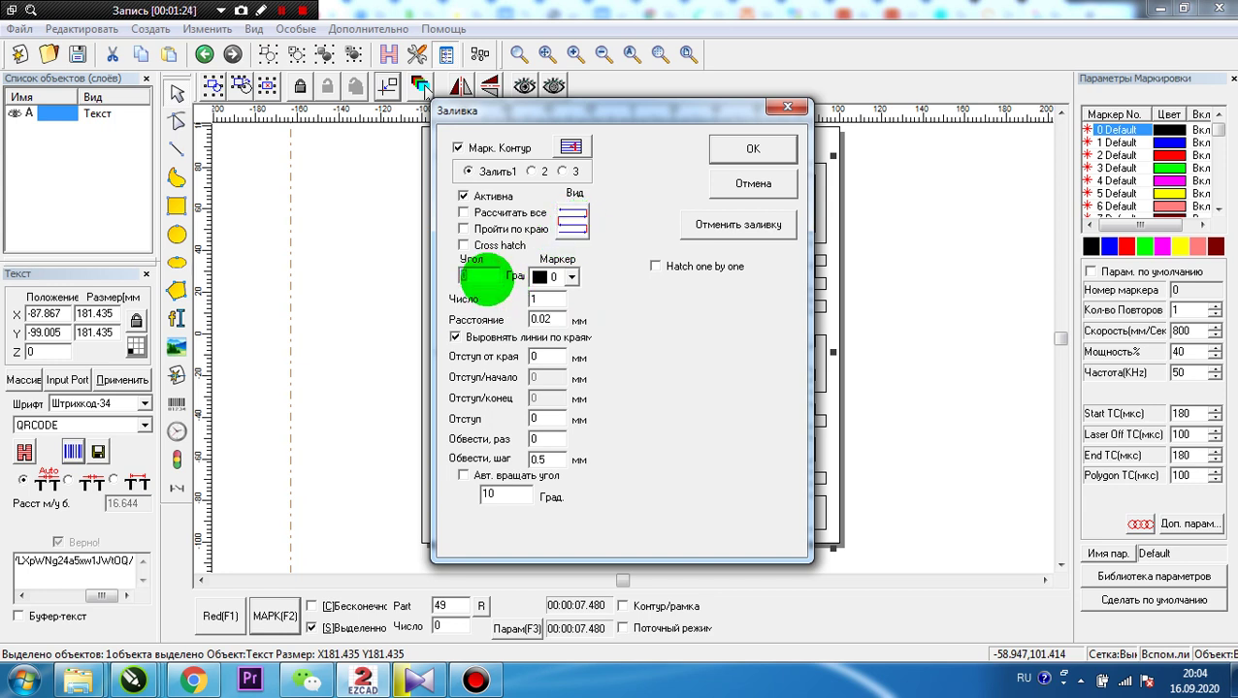
pyautogui.write('90')
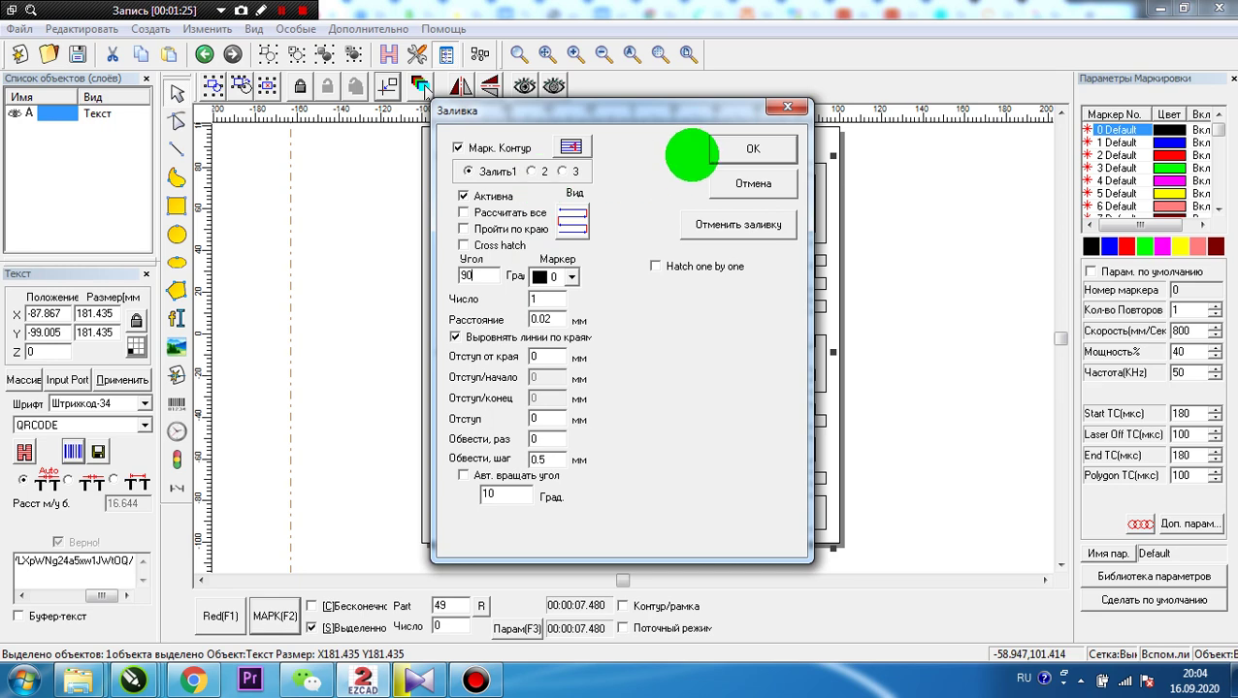
pyautogui.click(747, 152)
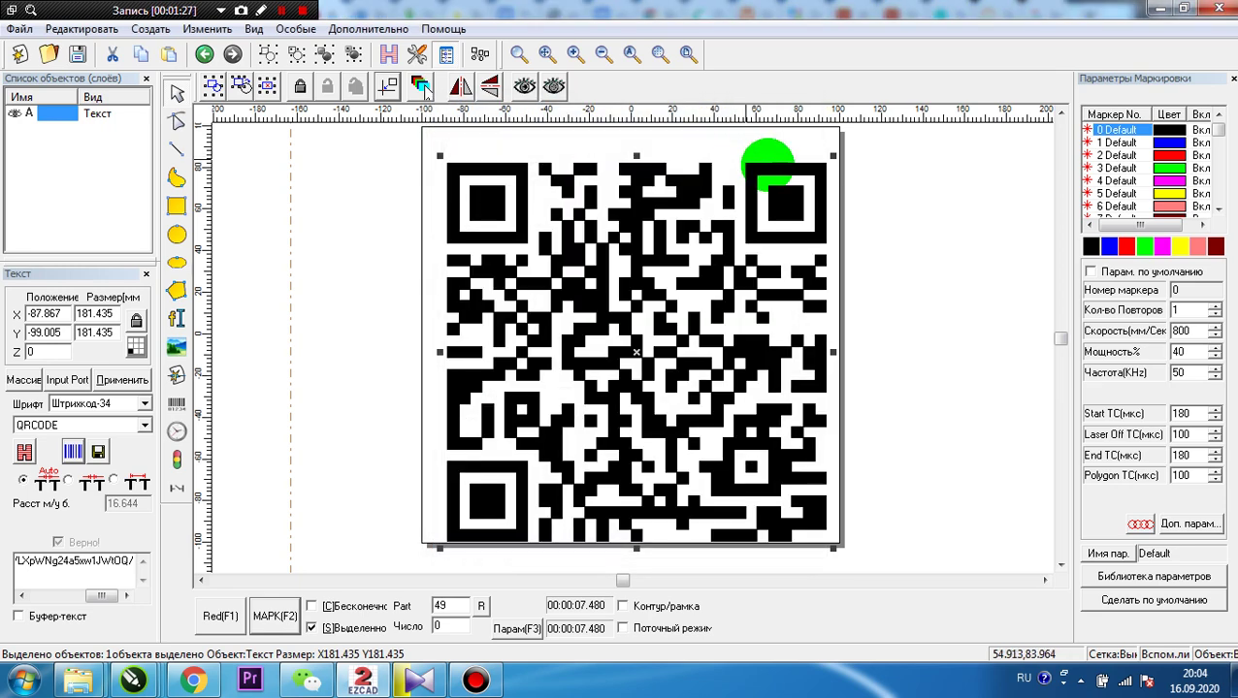
# Move the filled QR code up about 6 mm so it fits inside the work area, and deselect it
pyautogui.click(912, 345)
pyautogui.click(757, 361)
pyautogui.moveTo(641, 346); pyautogui.dragTo(636, 332)
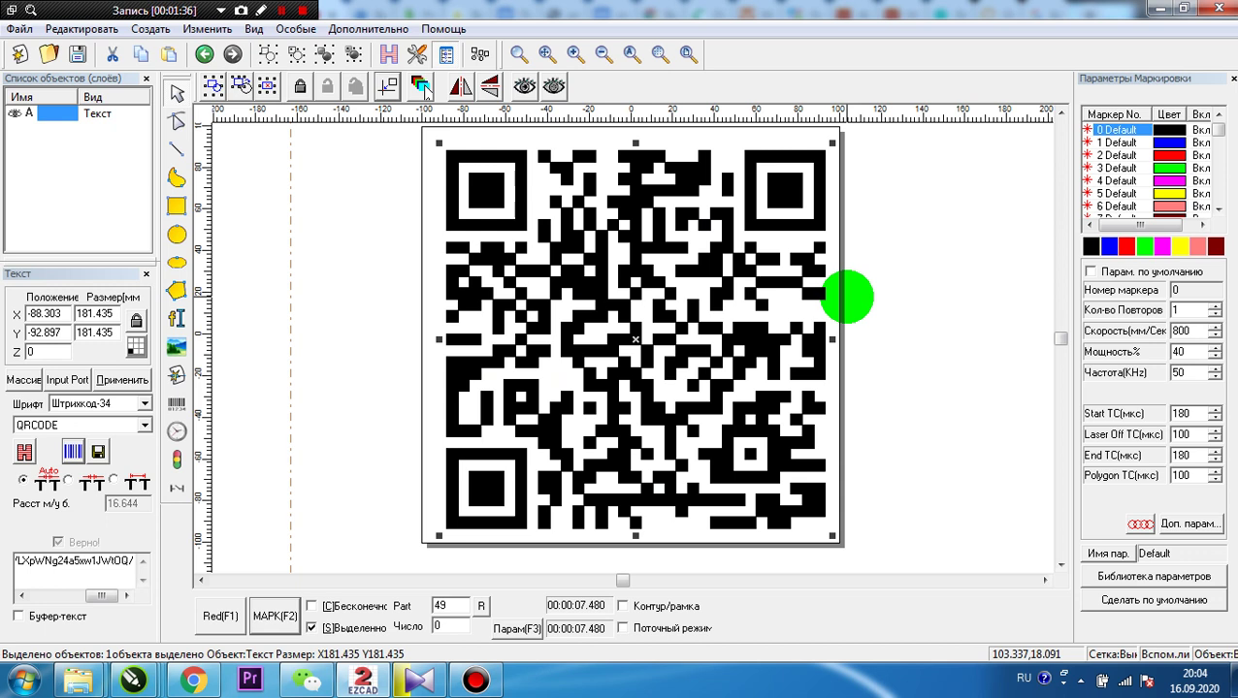
pyautogui.click(847, 297)
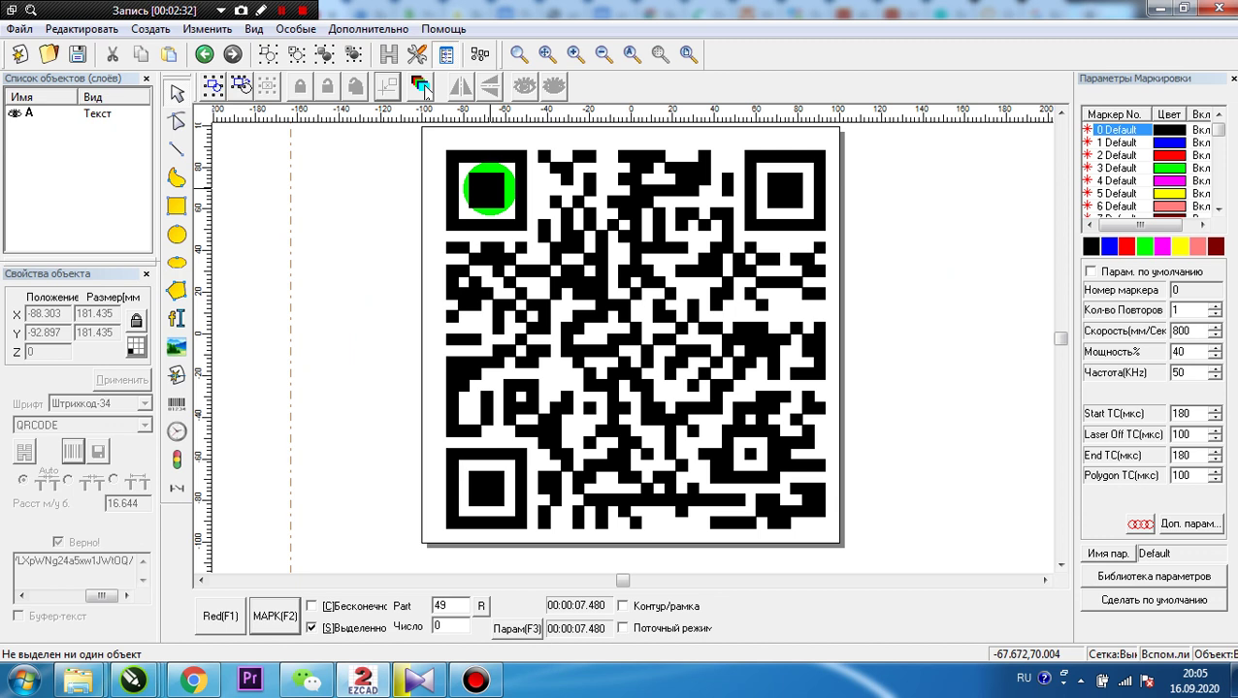
# Switch the QR code's font type to TrueType-1957 with the 5th Avenue font and apply it
pyautogui.click(489, 187)
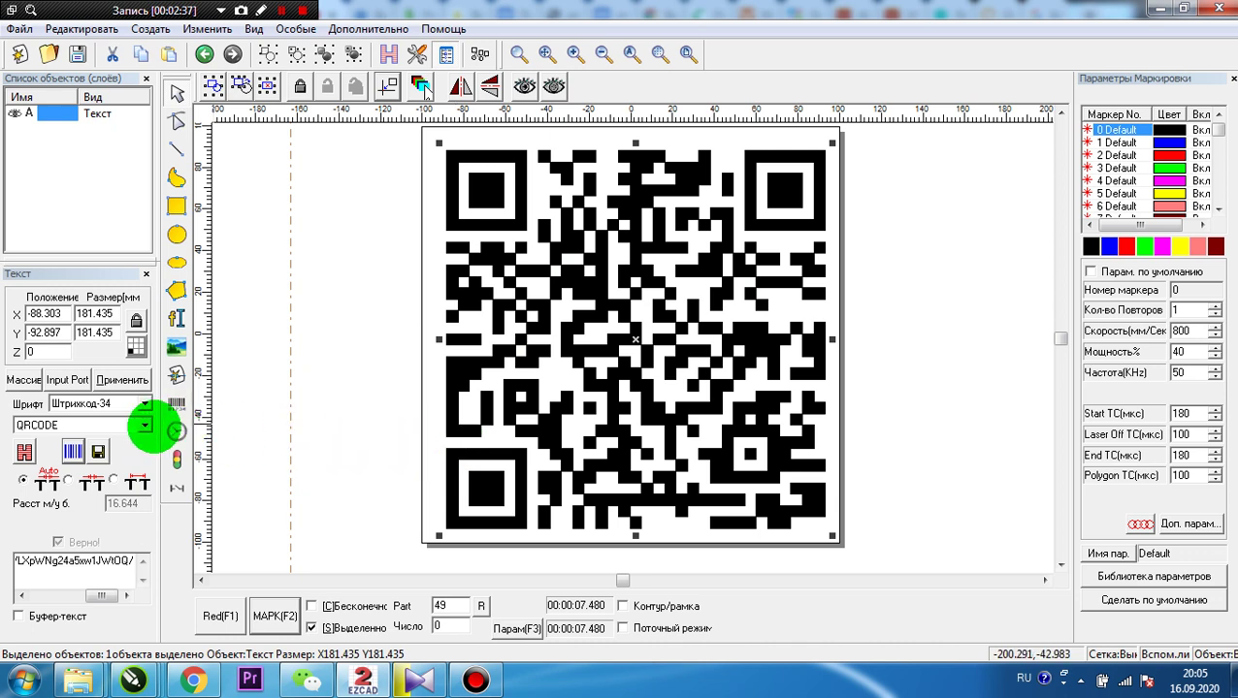
pyautogui.click(143, 425)
pyautogui.click(142, 425)
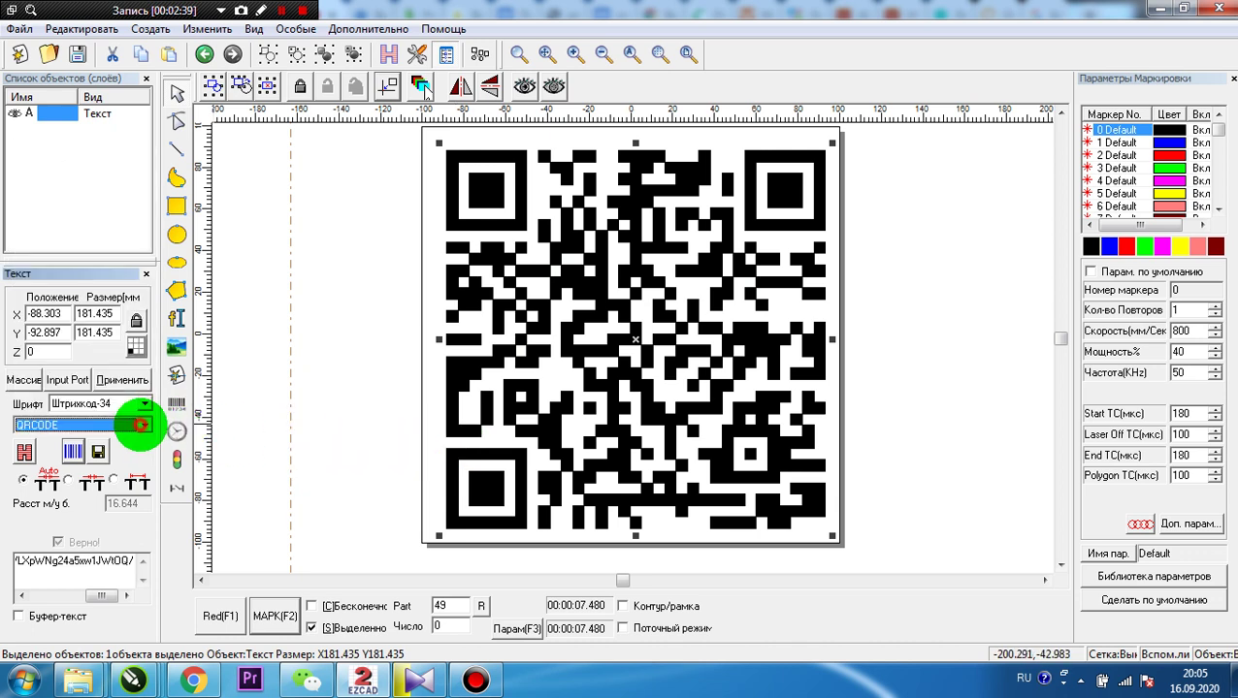
pyautogui.click(144, 403)
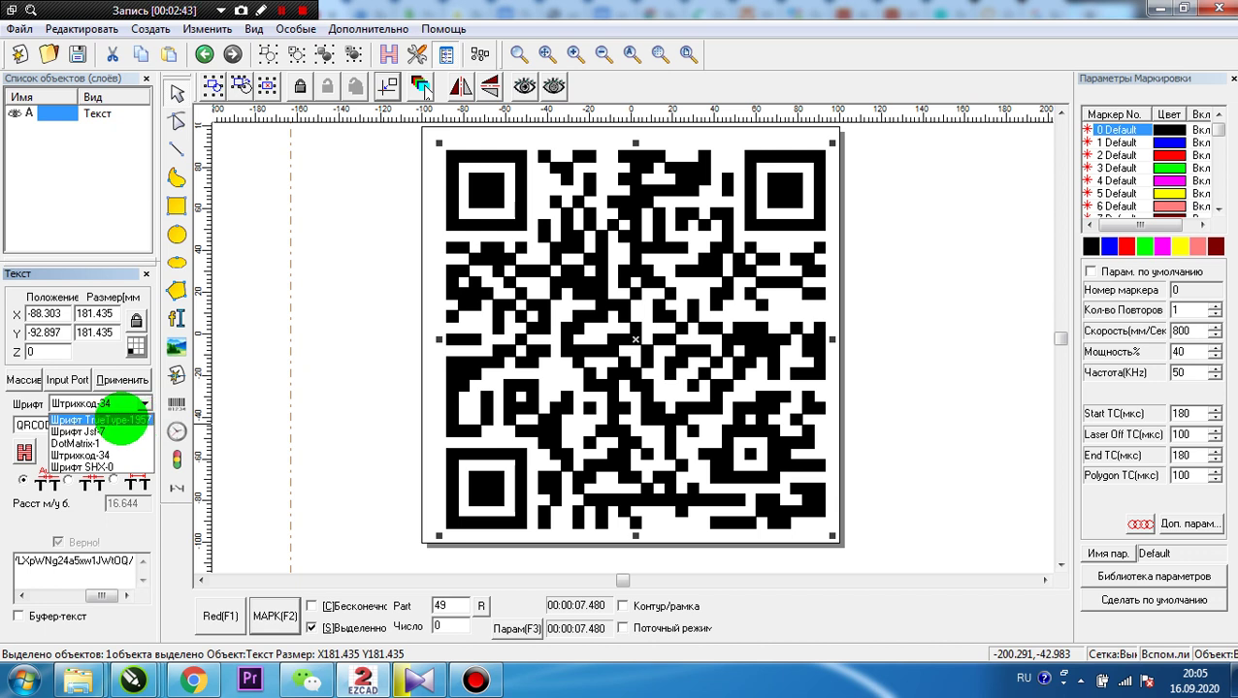
pyautogui.click(122, 420)
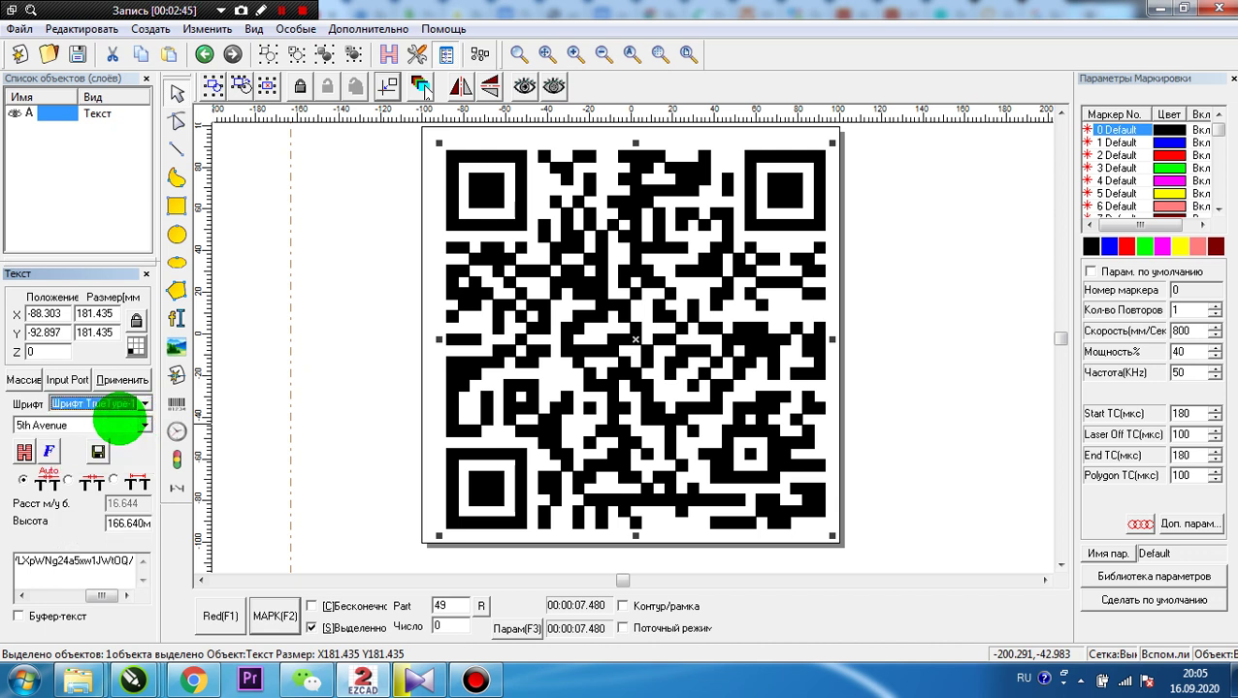
pyautogui.click(123, 381)
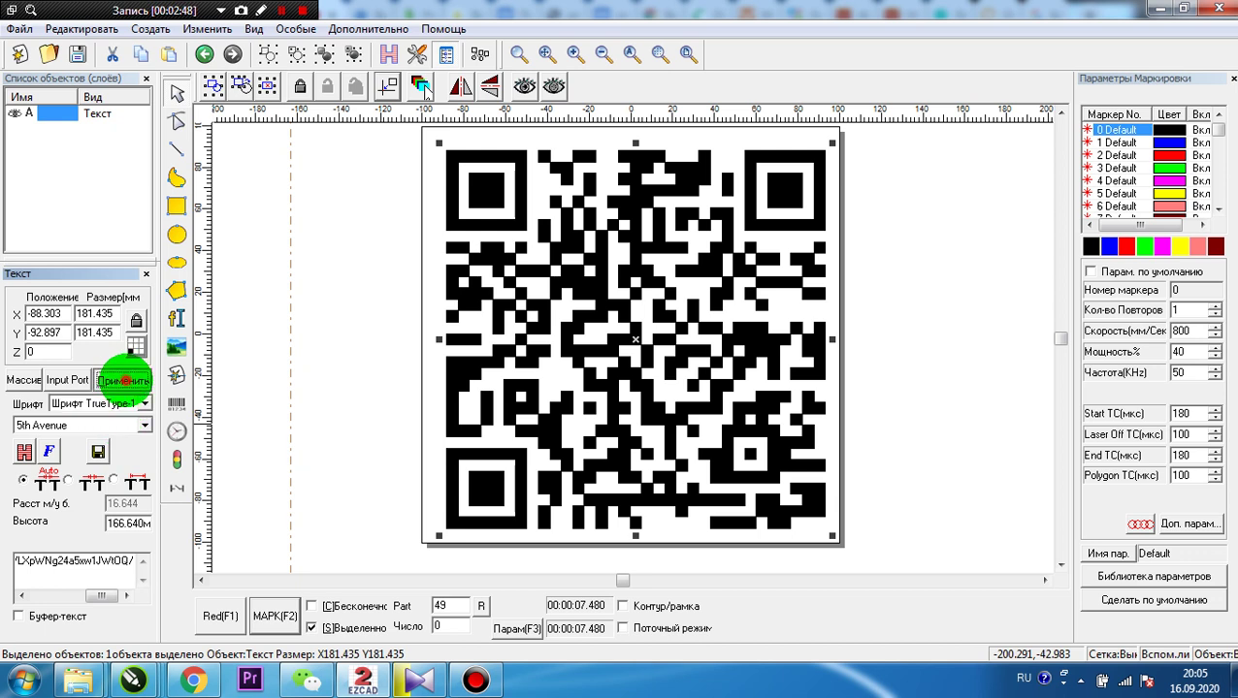
# Replace the URL in the text object with a person's first name and apply the change
pyautogui.click(78, 563)
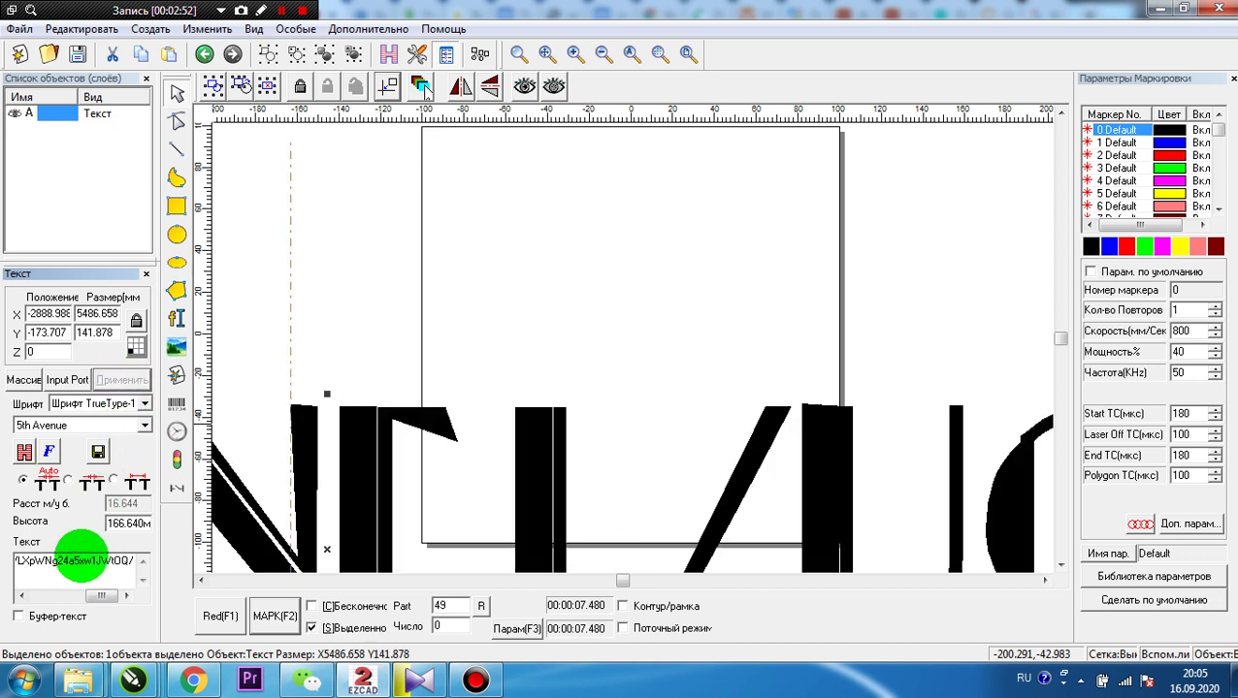
pyautogui.doubleClick(78, 562)
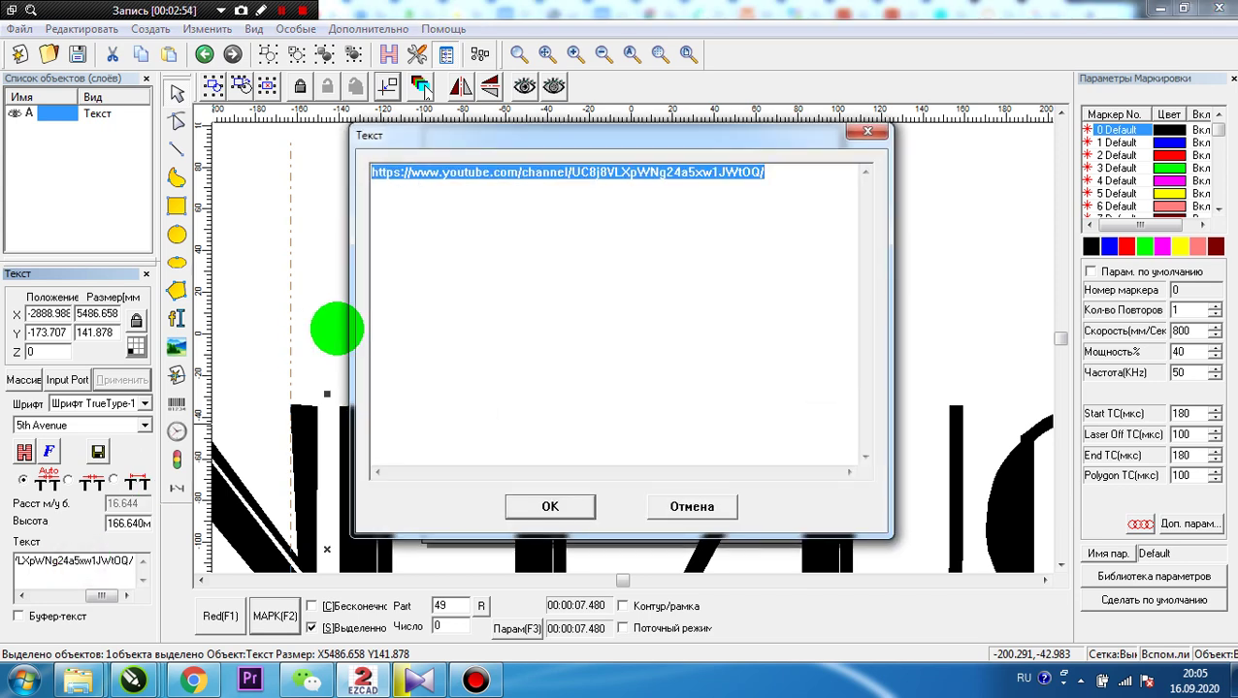
pyautogui.write('er')
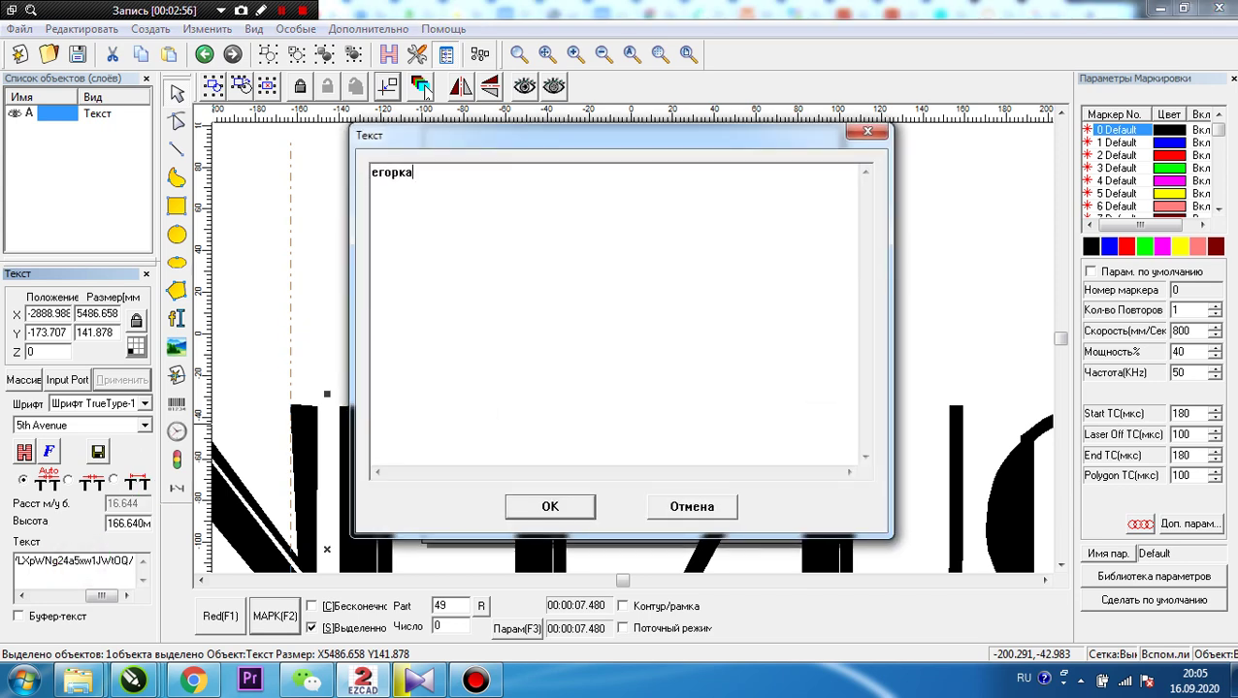
pyautogui.click(550, 506)
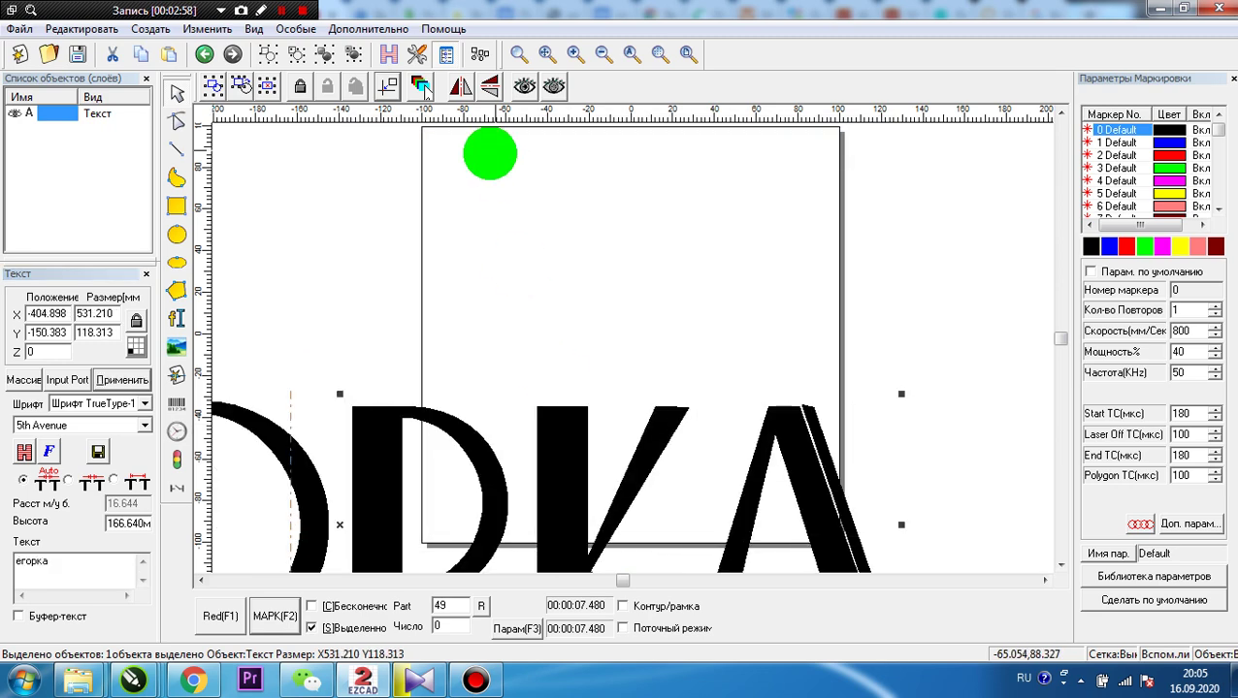
pyautogui.click(123, 379)
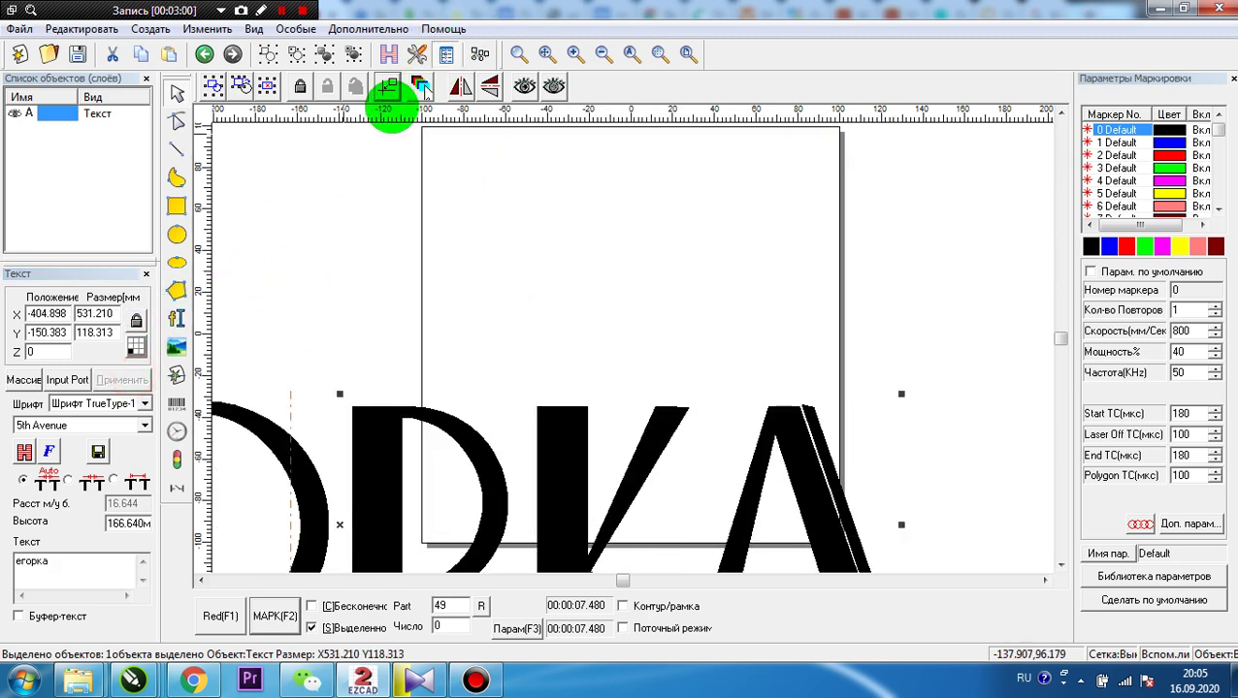
# Centre the name text on the origin of the work area
pyautogui.click(386, 87)
pyautogui.scroll(-3, 560, 305)
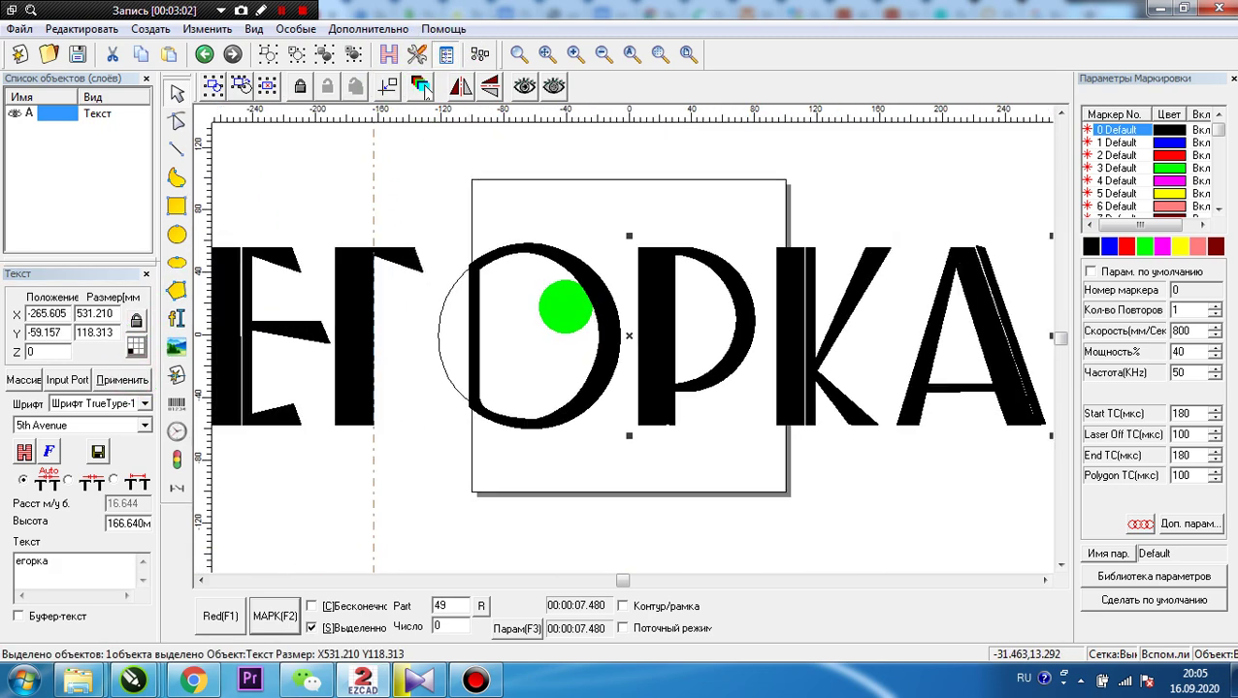
pyautogui.scroll(-2, 566, 308)
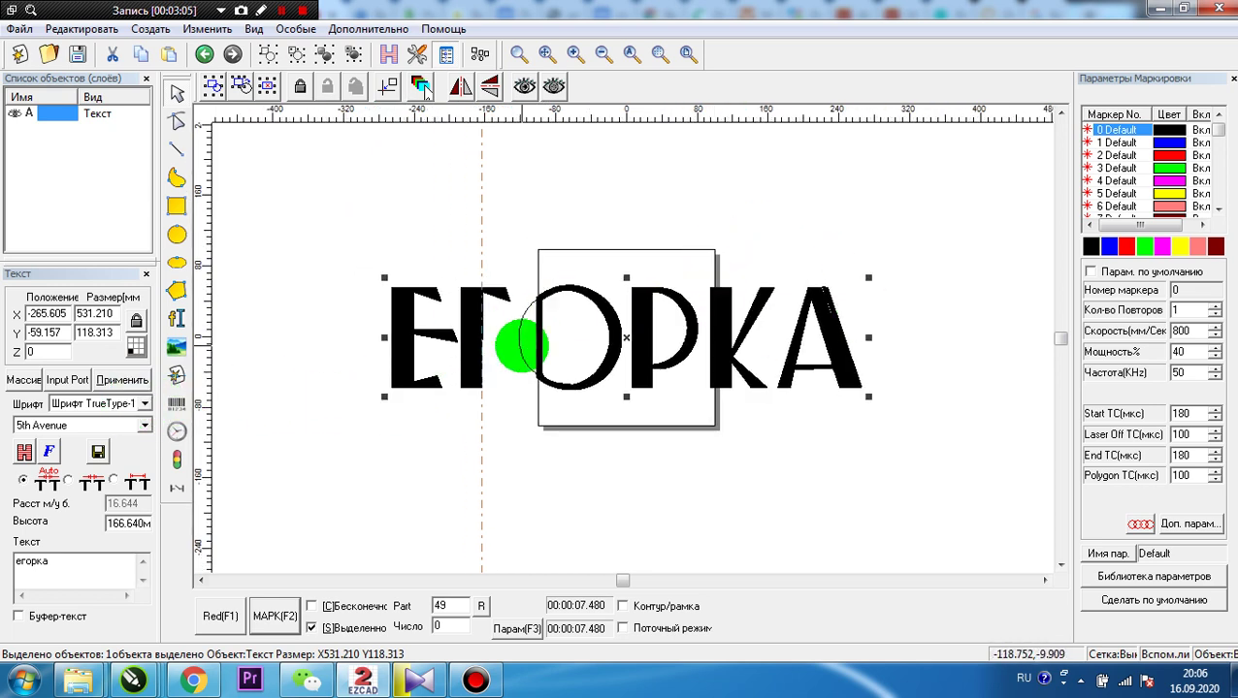
# Delete the oversized name text and place a new text object about 23 × 7 mm near the work area's centre
pyautogui.press('Delete')
pyautogui.scroll(2, 652, 298)
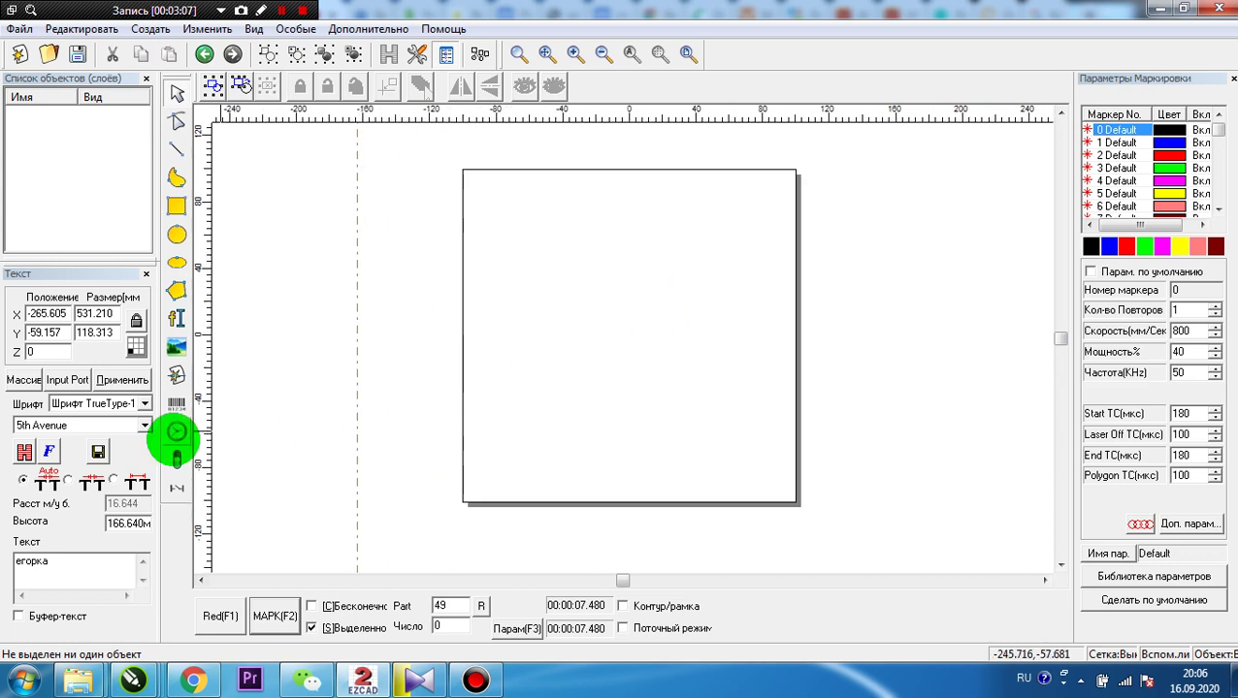
pyautogui.click(177, 318)
pyautogui.click(619, 340)
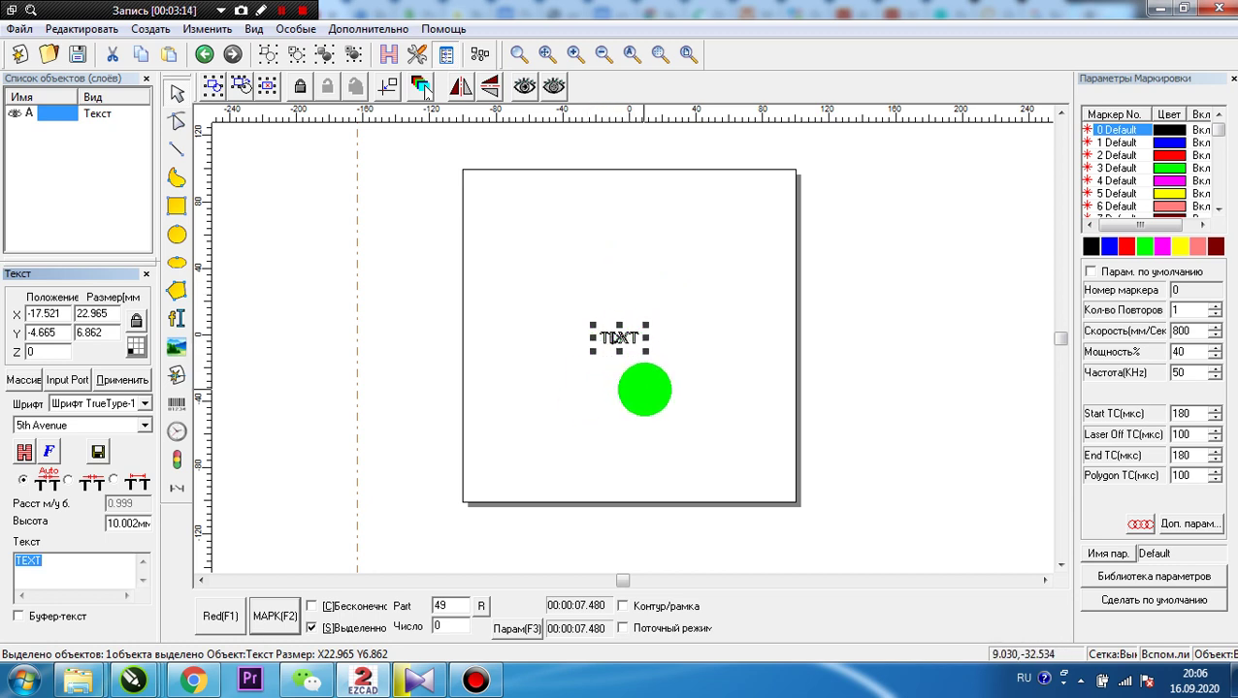
# Delete the text object placed near the work area's centre
pyautogui.moveTo(686, 406); pyautogui.dragTo(522, 284)
pyautogui.press('Delete')
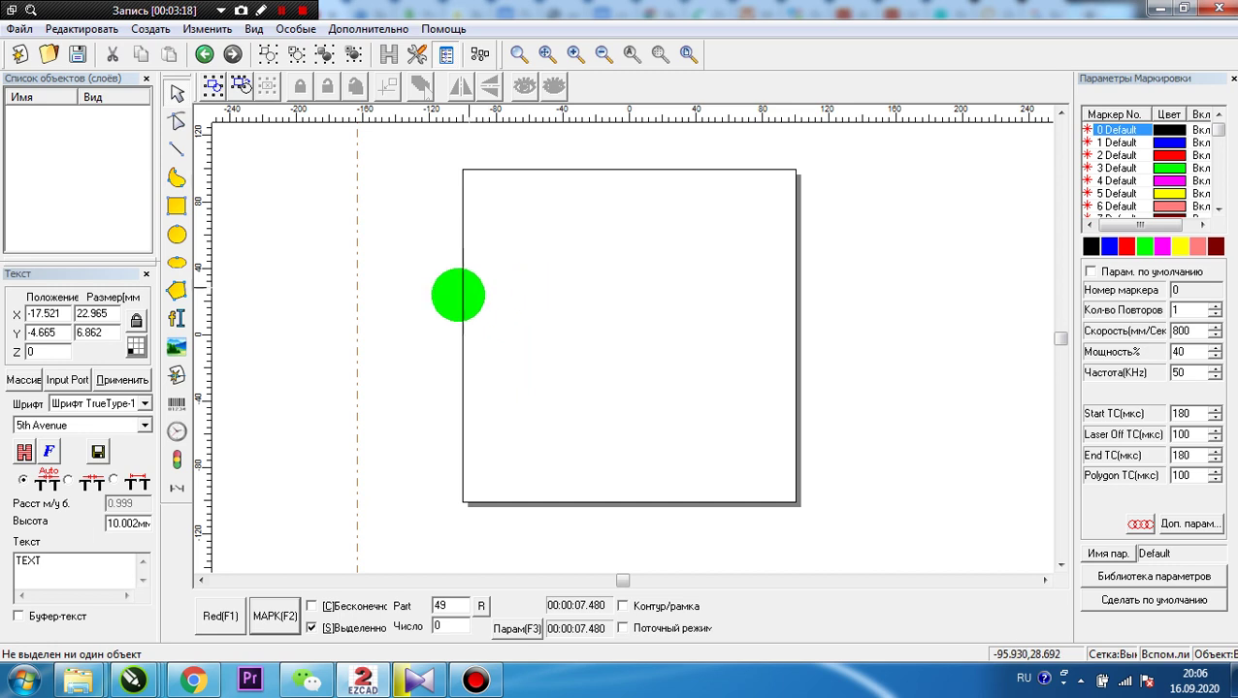
# Examine the barcode formats offered under the Штрихкод-34 font type and return to the TrueType-1957 font type
pyautogui.click(138, 404)
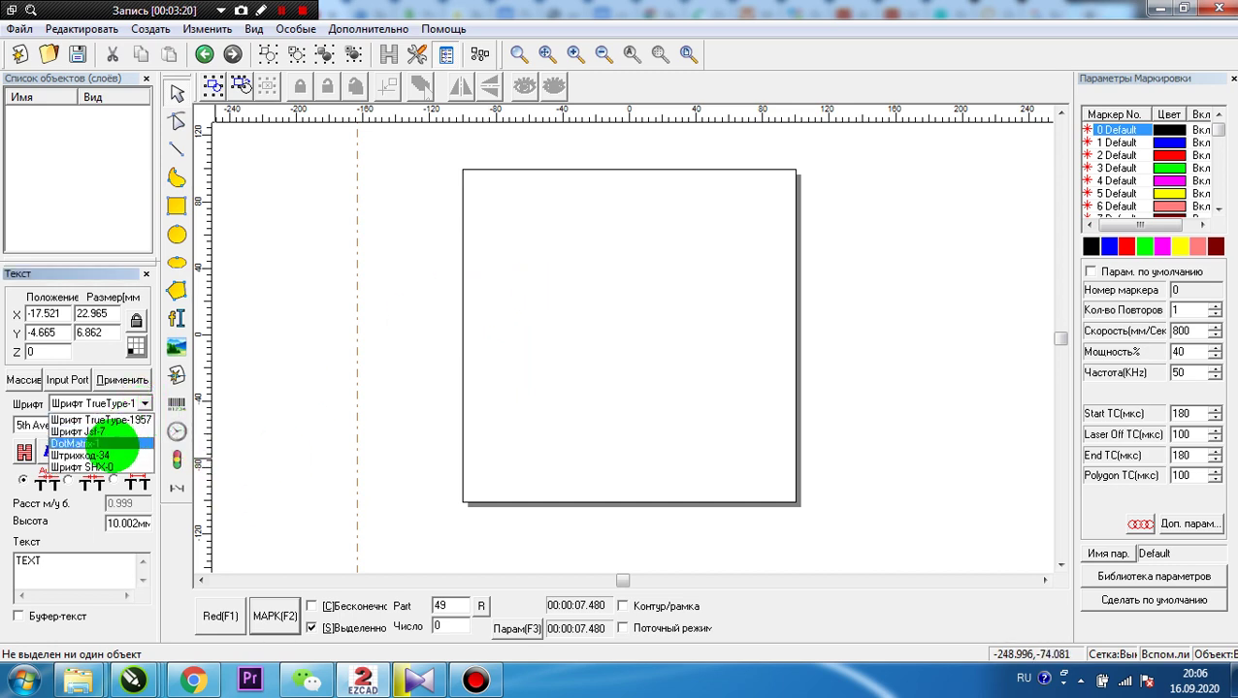
pyautogui.click(106, 455)
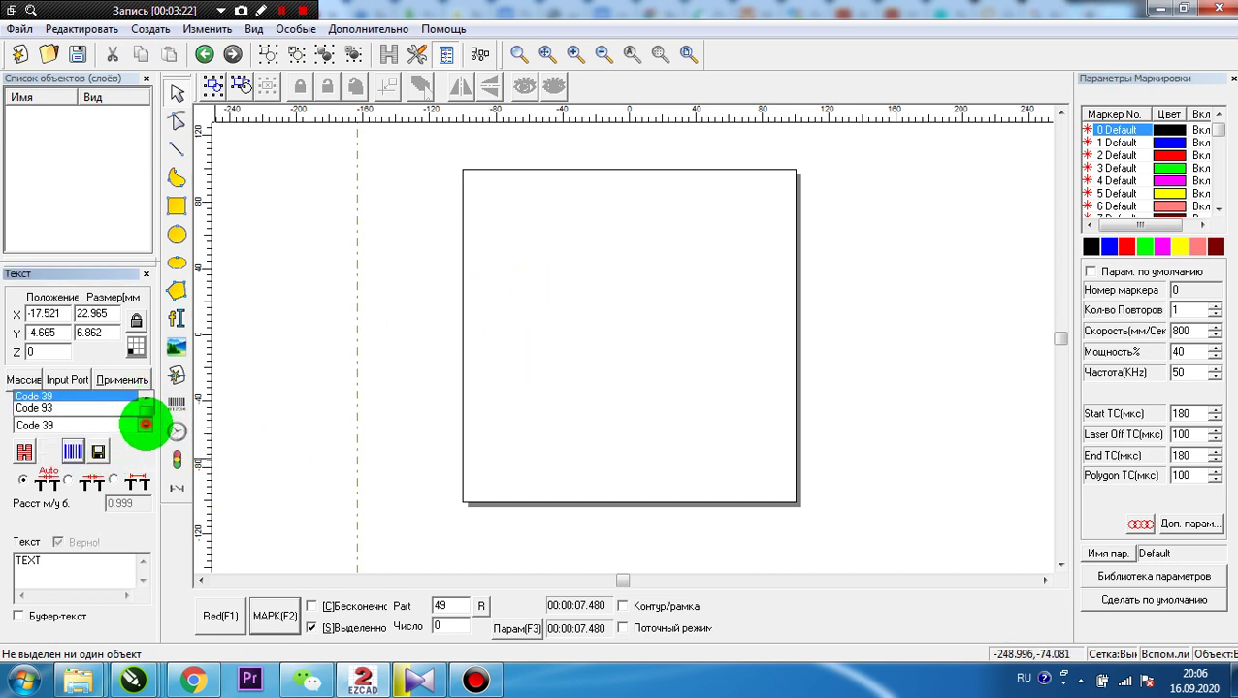
pyautogui.click(144, 425)
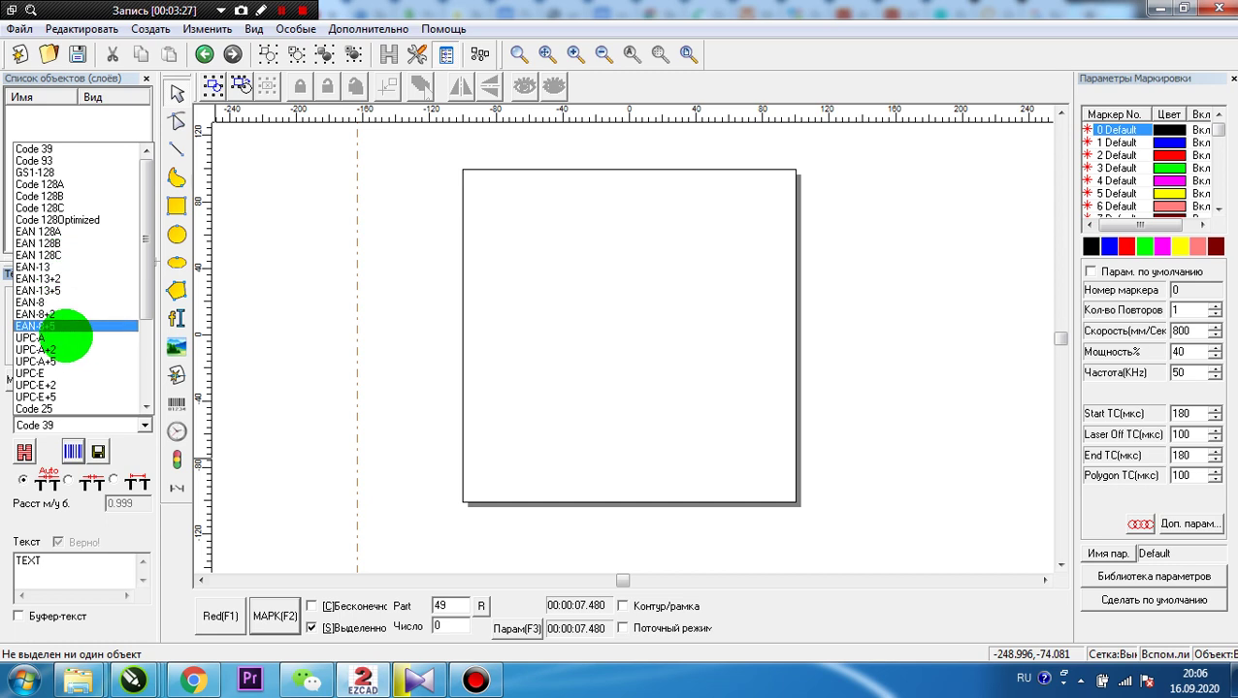
pyautogui.click(73, 451)
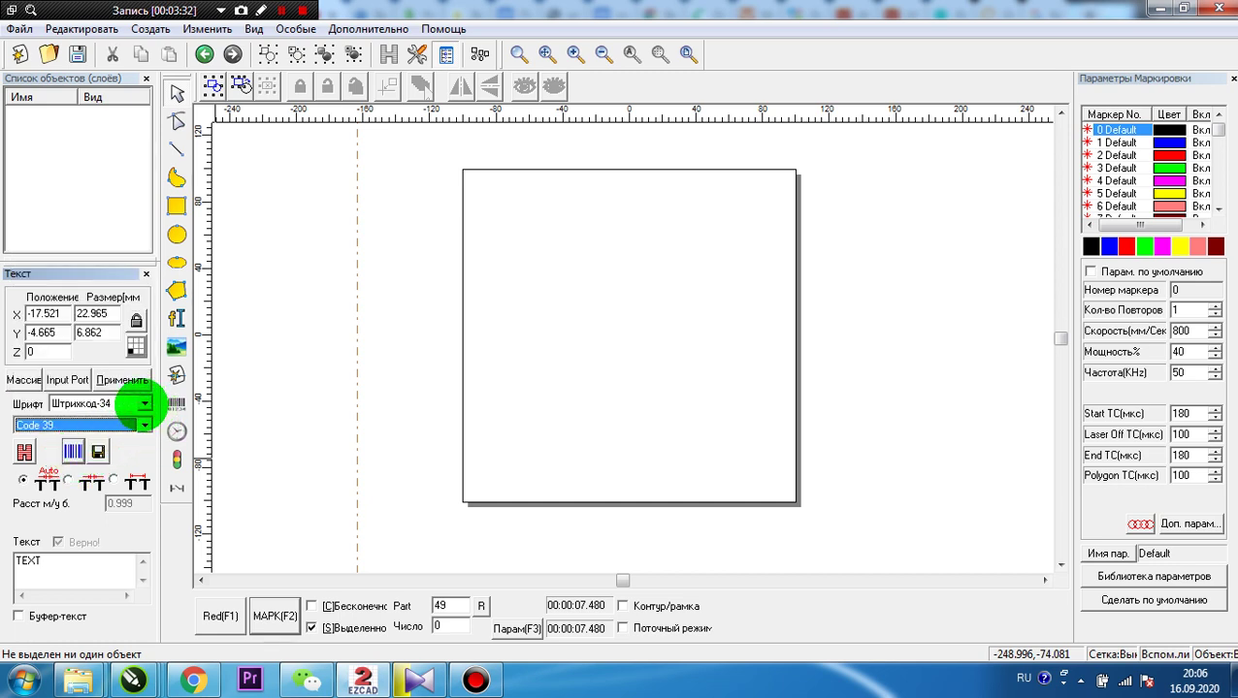
pyautogui.click(143, 403)
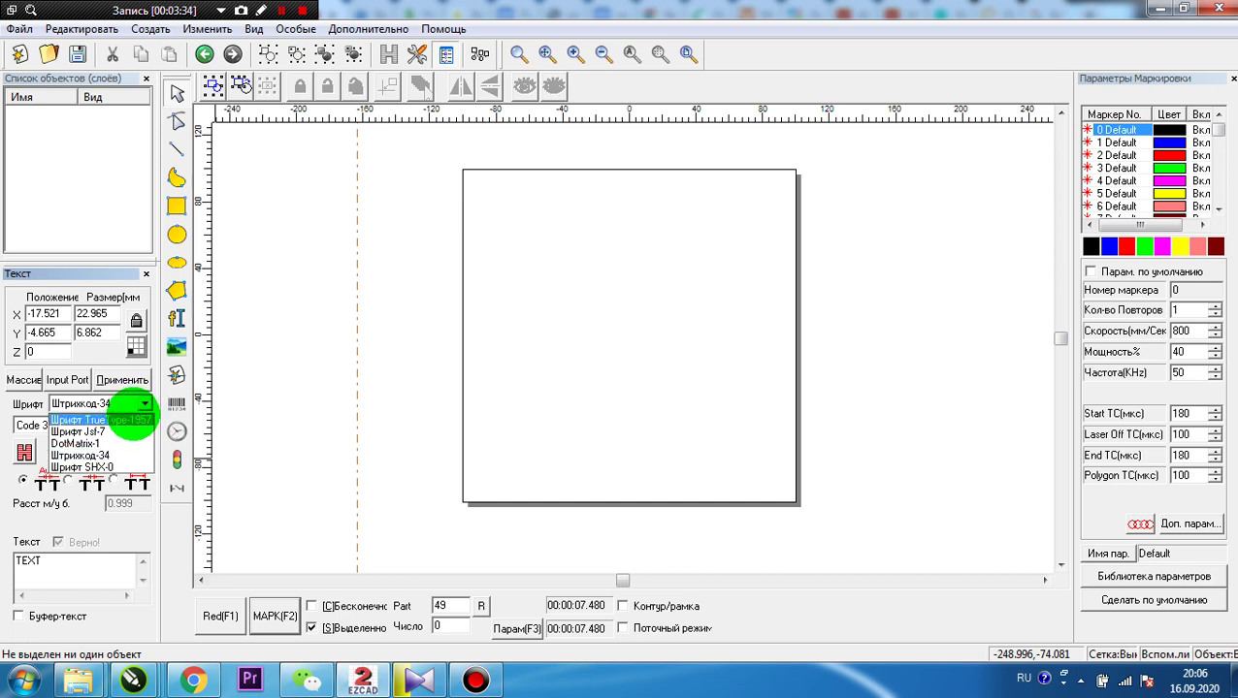
pyautogui.click(132, 419)
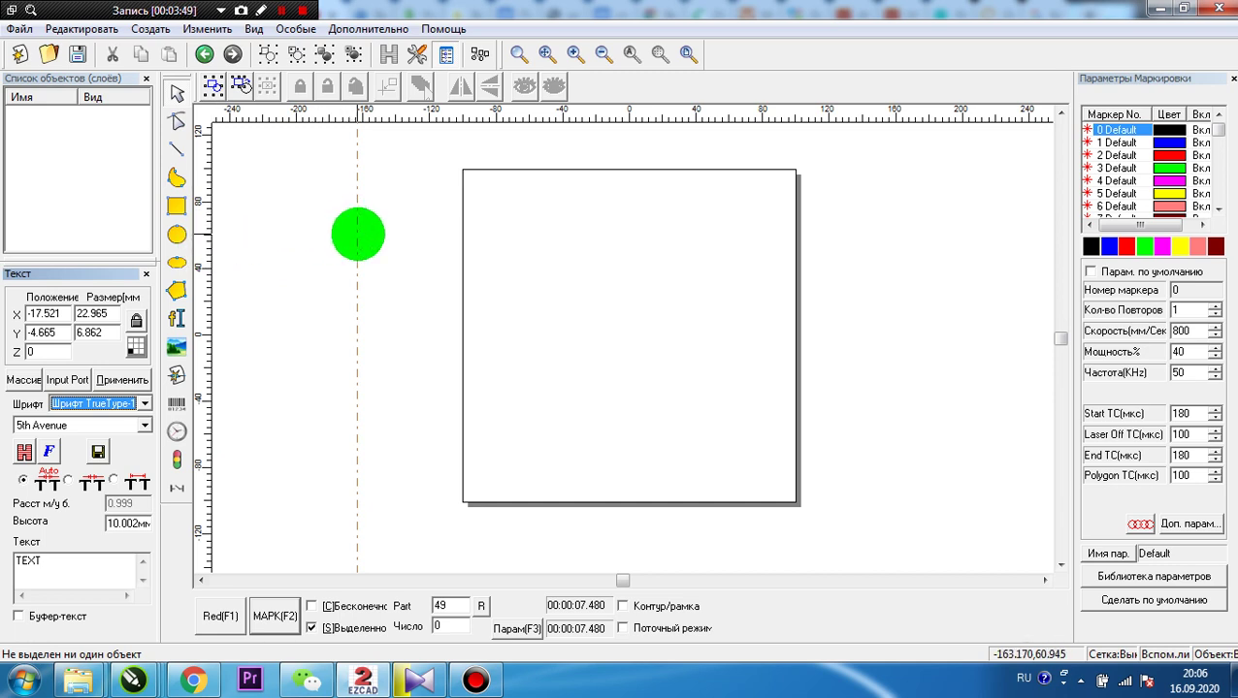
# Shift the vertical guideline farther from the work area and place a new text object about 23 × 7 mm left of the centre
pyautogui.moveTo(358, 234); pyautogui.dragTo(258, 254)
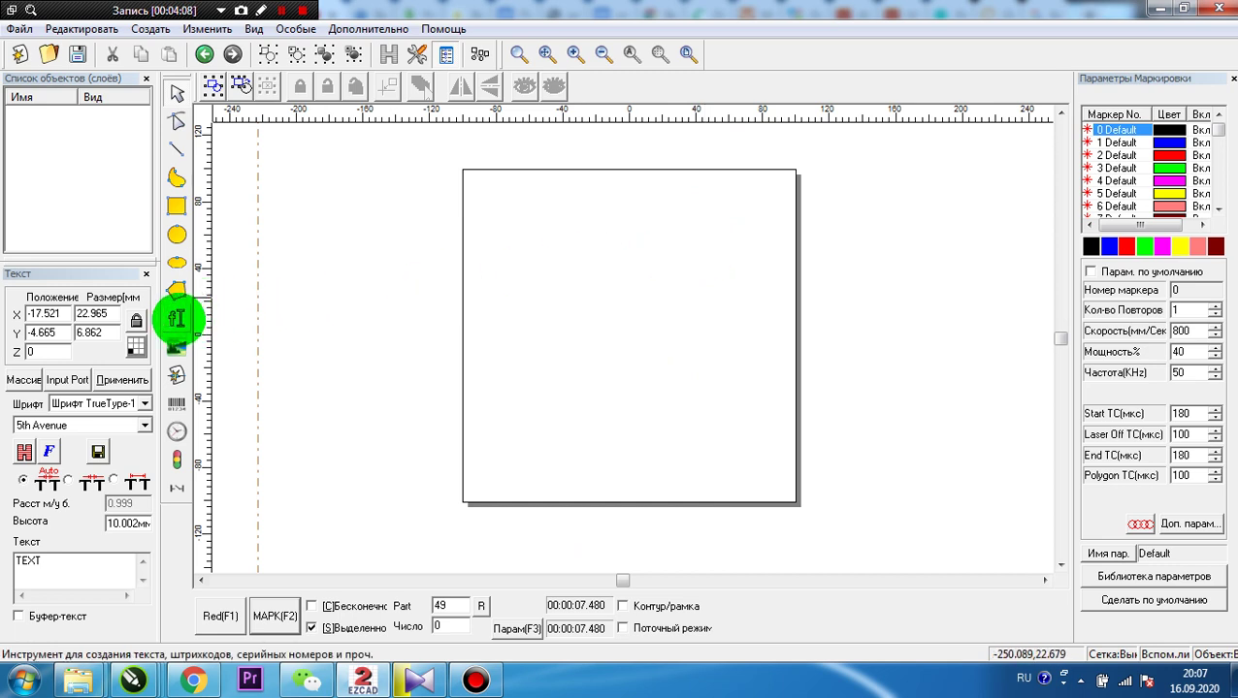
pyautogui.click(177, 318)
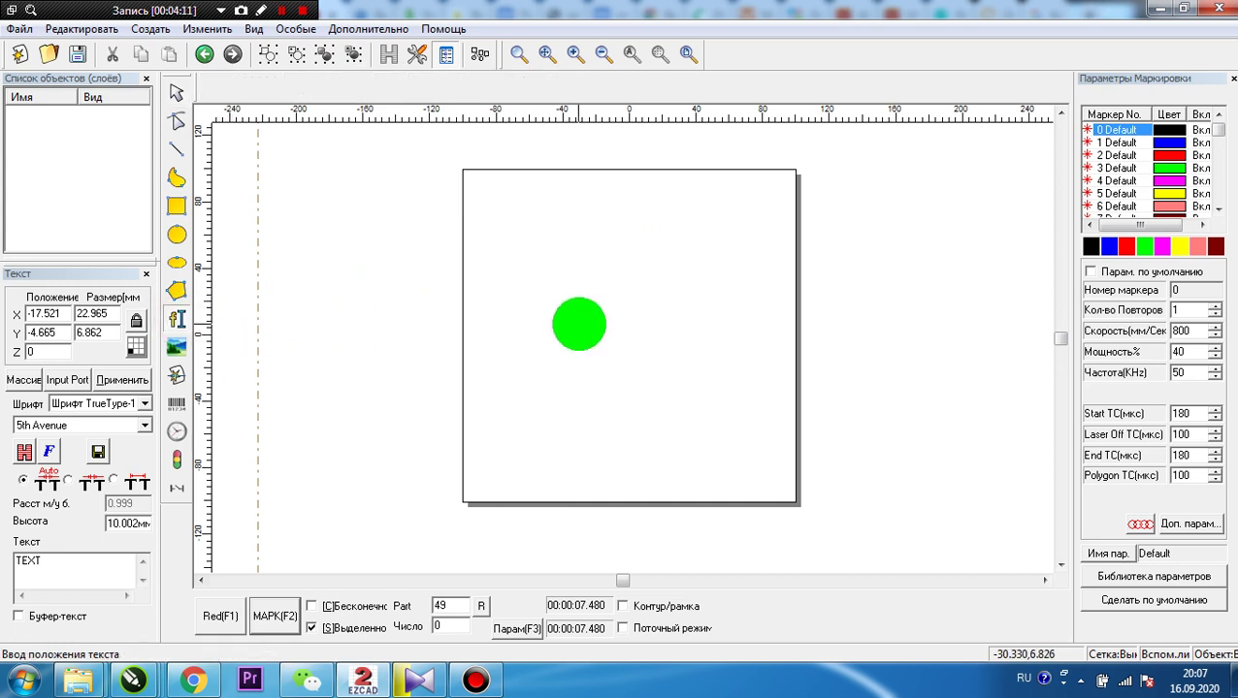
pyautogui.click(579, 324)
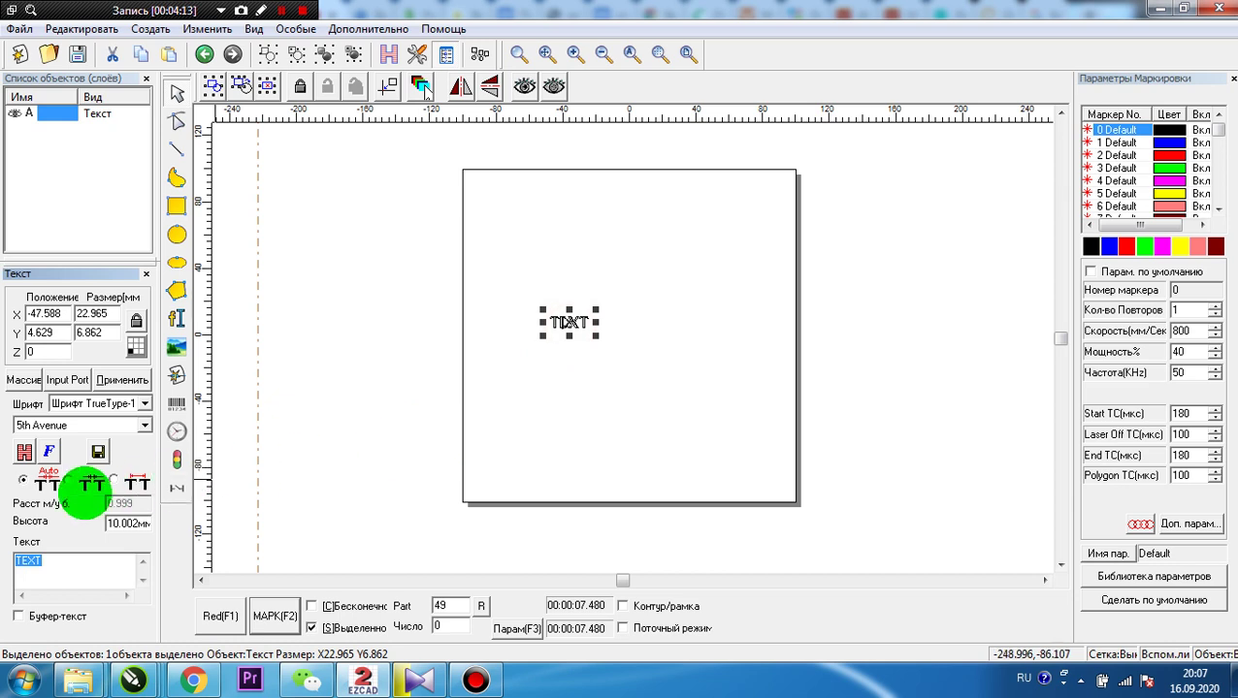
# Set the text object's font type to Штрихкод-34 with the QRCODE format
pyautogui.click(137, 403)
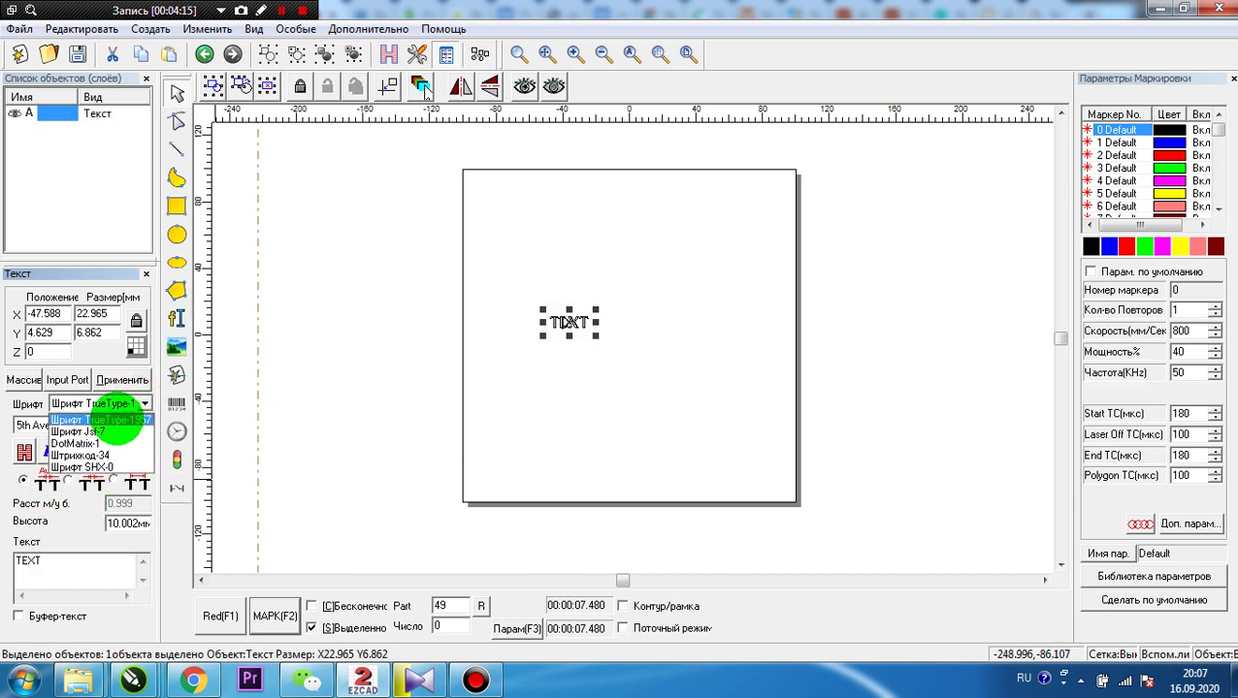
pyautogui.click(103, 454)
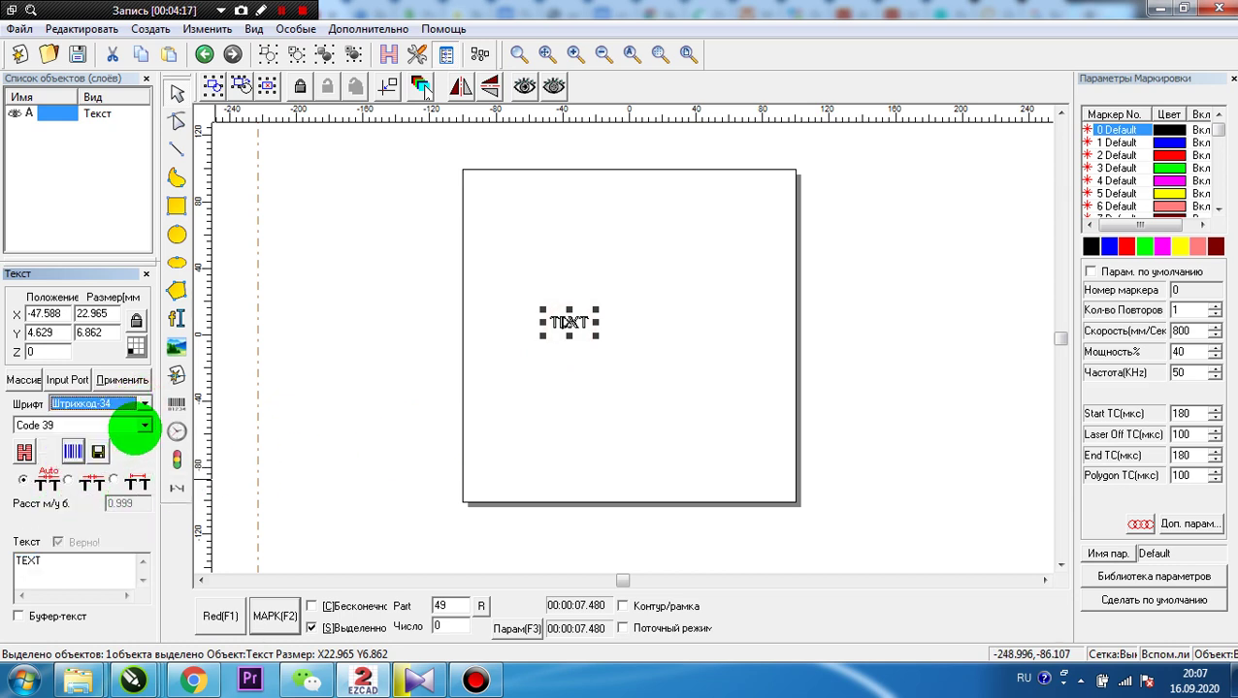
pyautogui.click(143, 425)
pyautogui.scroll(-2, 85, 349)
pyautogui.scroll(-2, 85, 344)
pyautogui.click(83, 349)
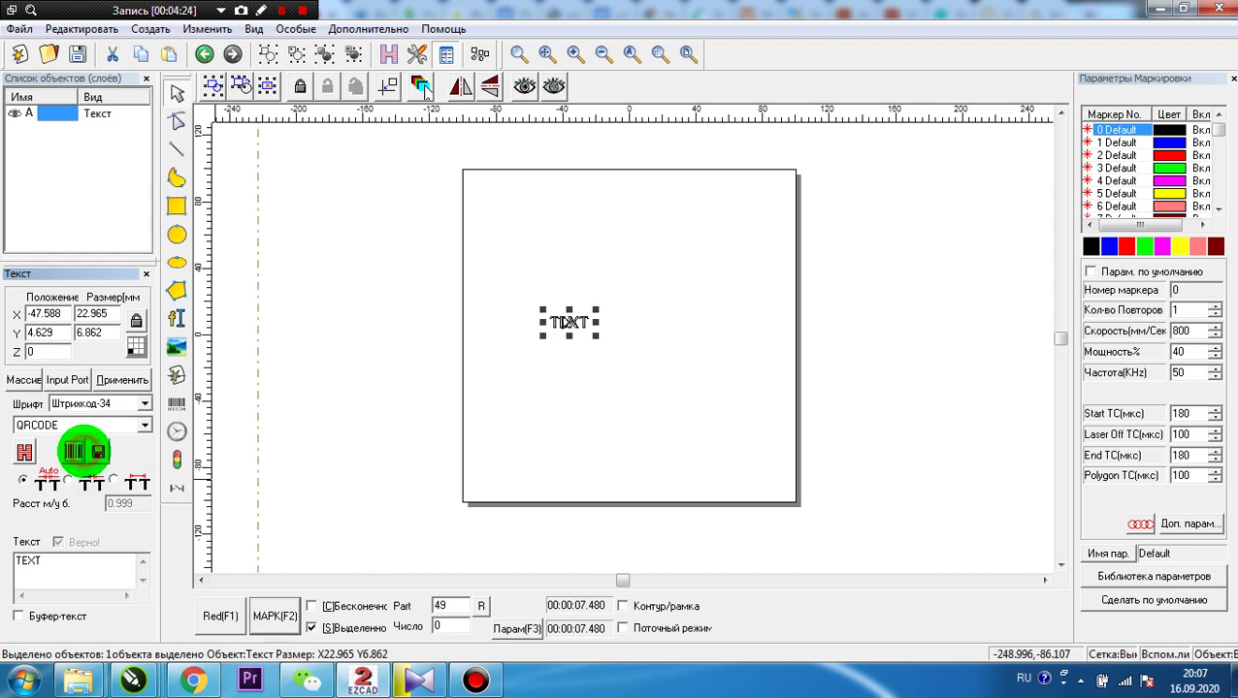
# Paste the YouTube channel URL as the QR code's content and generate the code in place of the text
pyautogui.click(74, 452)
pyautogui.click(450, 225)
pyautogui.hotkey('ctrl', 'v')
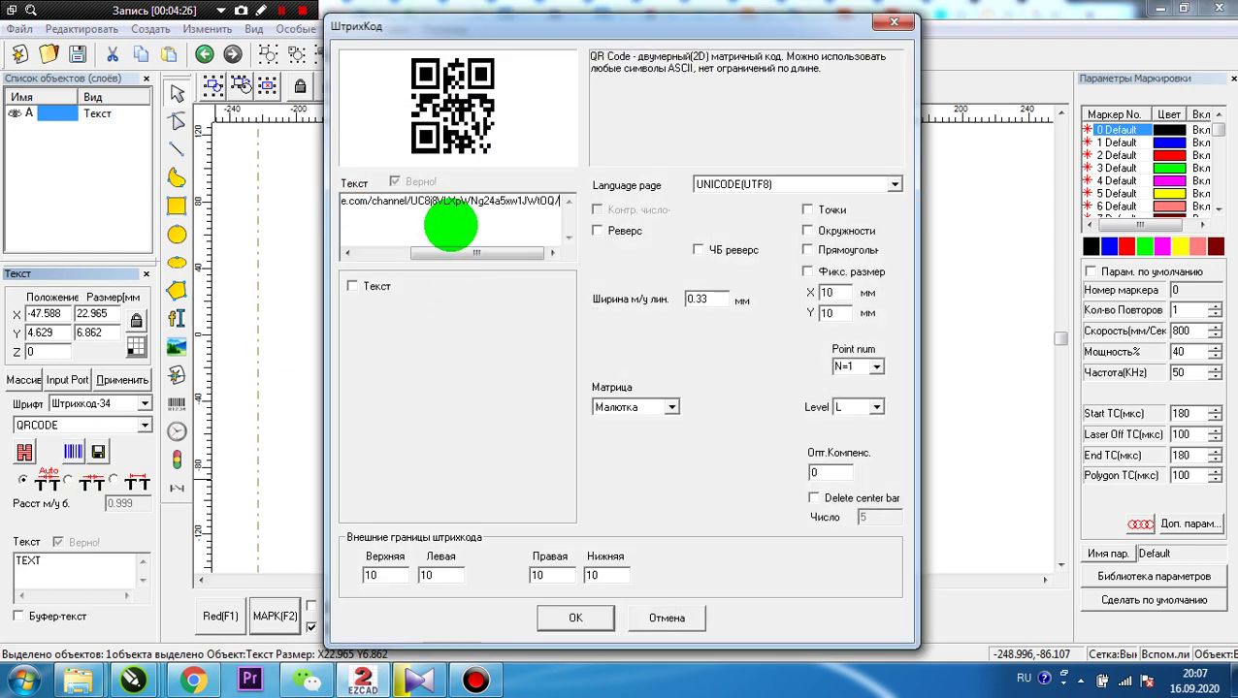
pyautogui.click(566, 615)
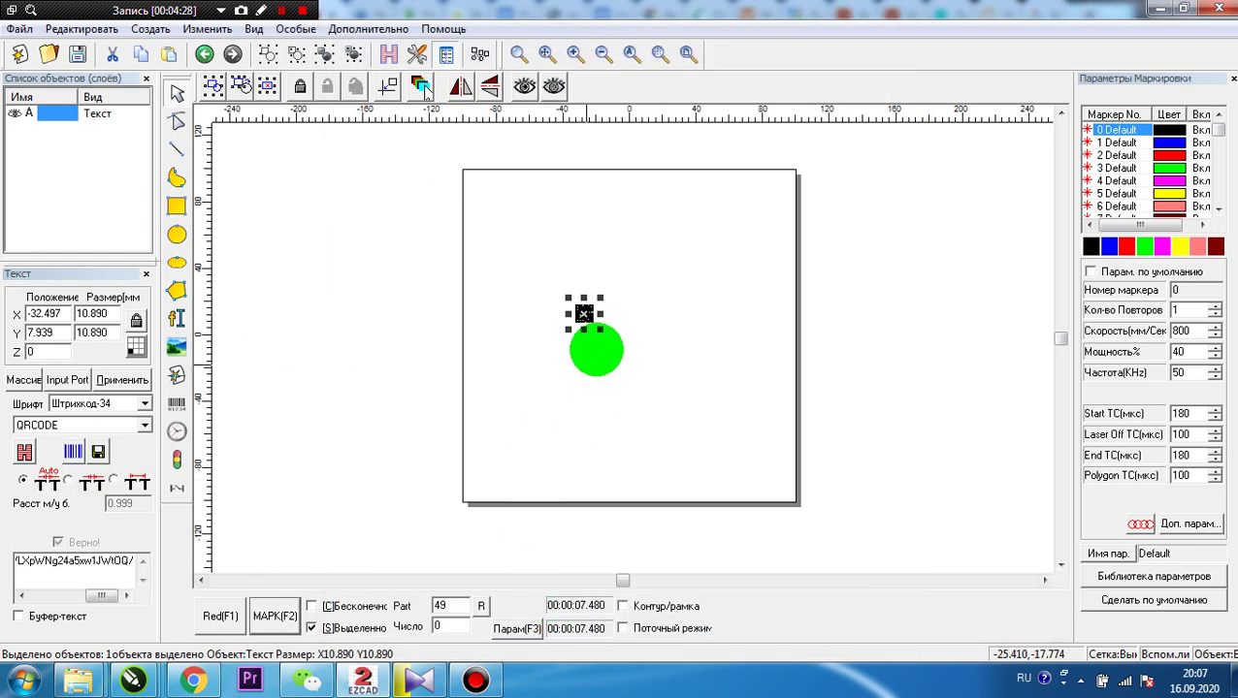
# Enlarge the QR code to about 96 × 96 mm around the middle of the work area
pyautogui.moveTo(604, 333); pyautogui.dragTo(776, 483)
pyautogui.moveTo(571, 300); pyautogui.dragTo(533, 265)
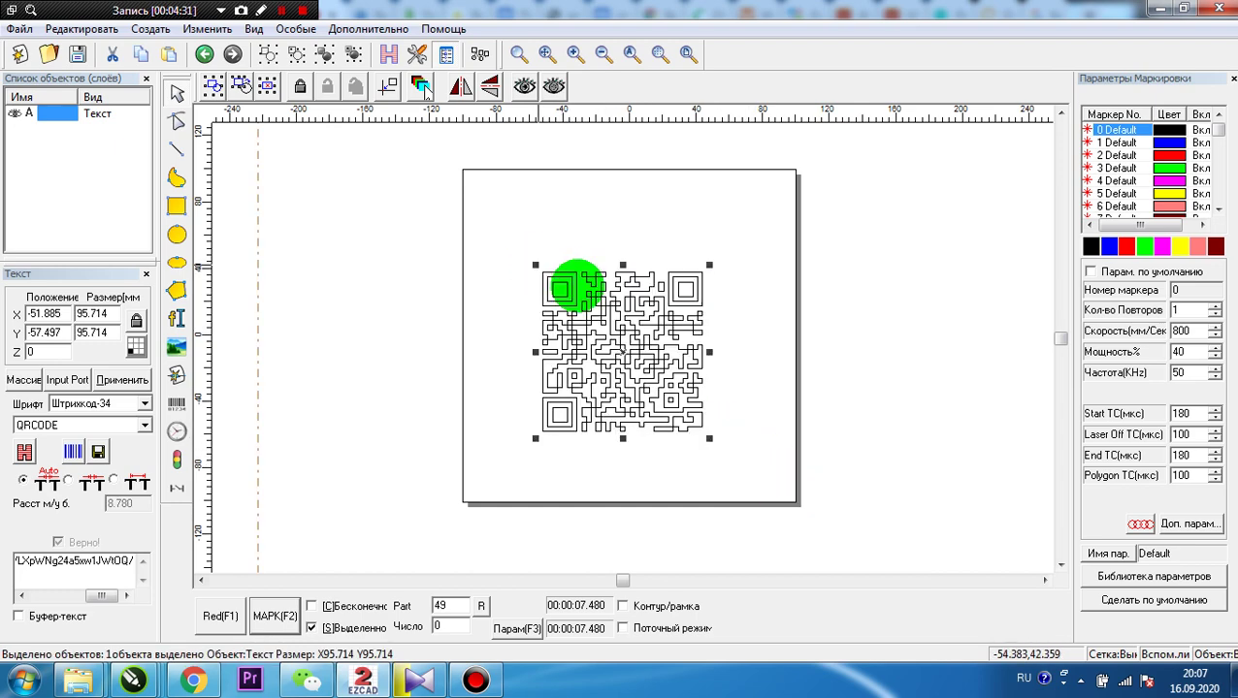
# Apply a hatch fill to the QR code on its own, then undo it
pyautogui.scroll(2, 658, 345)
pyautogui.scroll(2, 639, 365)
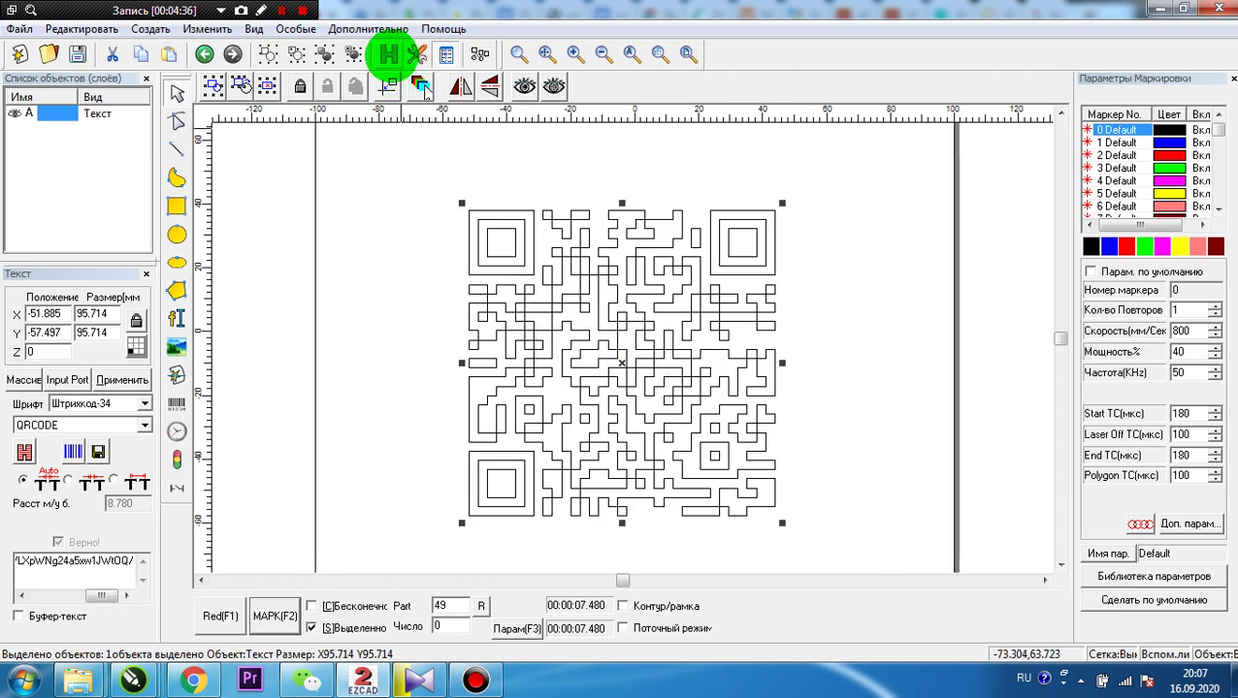
pyautogui.click(390, 54)
pyautogui.click(778, 161)
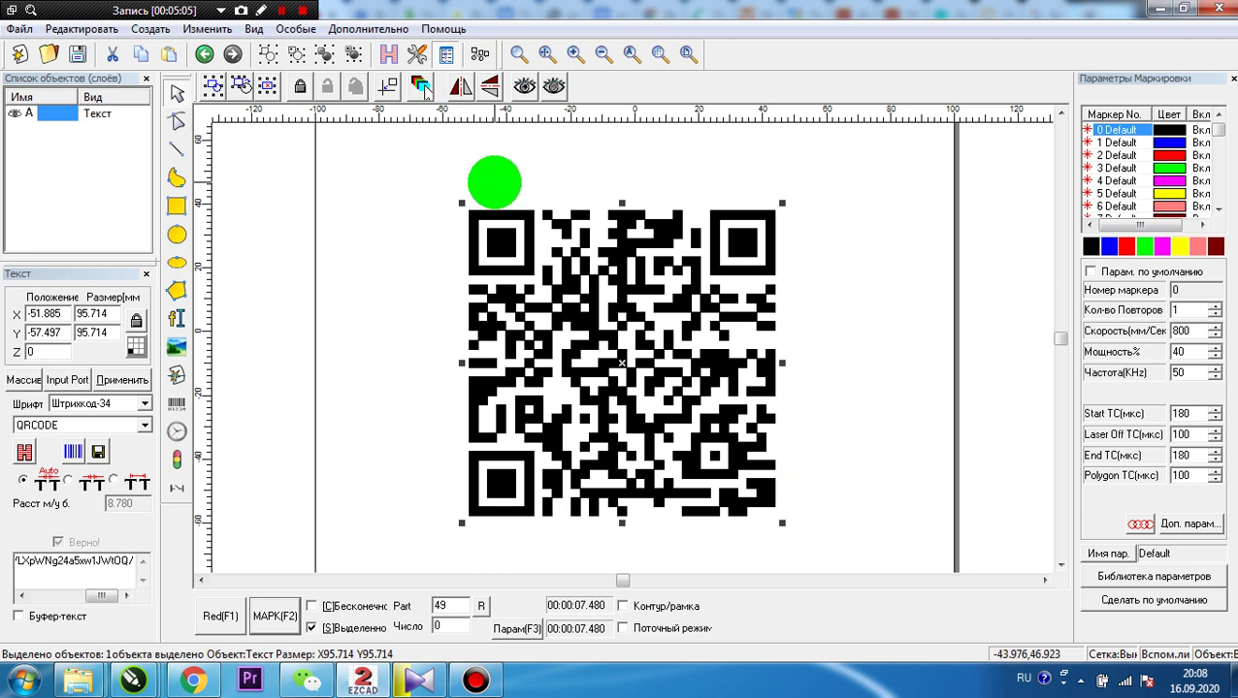
pyautogui.click(494, 181)
# Draw a rectangle around the QR code and stretch its left edge outward to make it about 102 × 101 mm
pyautogui.click(177, 206)
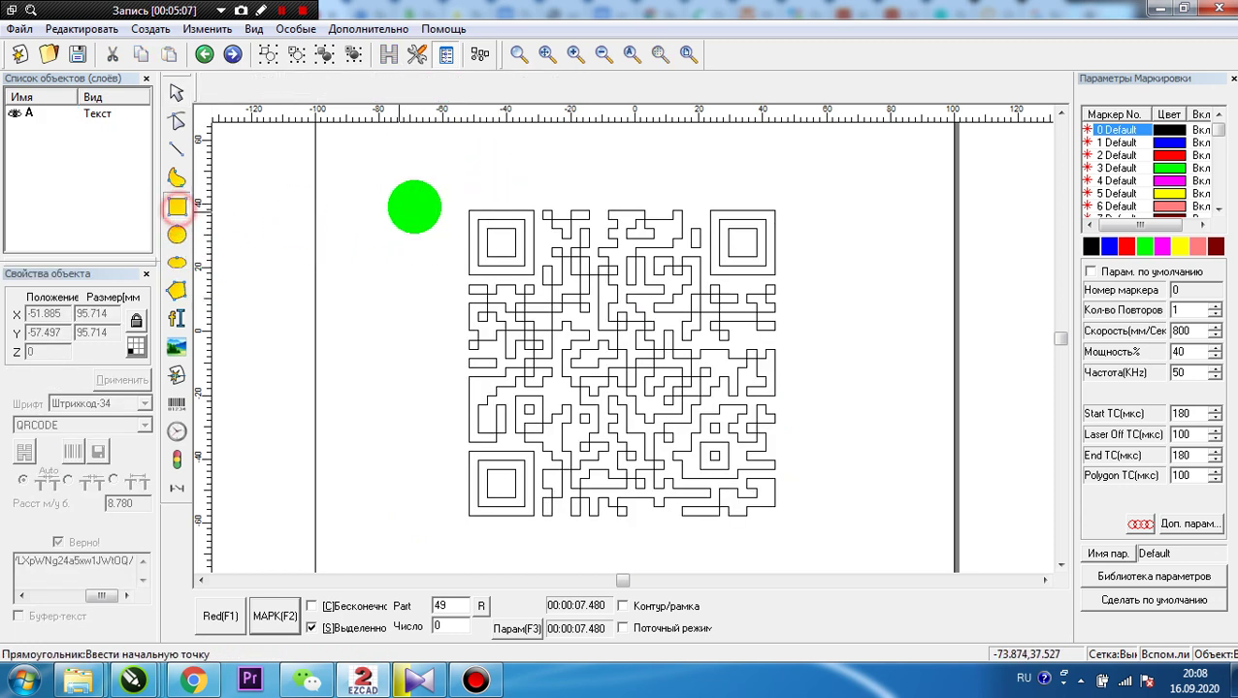
pyautogui.moveTo(464, 203); pyautogui.dragTo(783, 525)
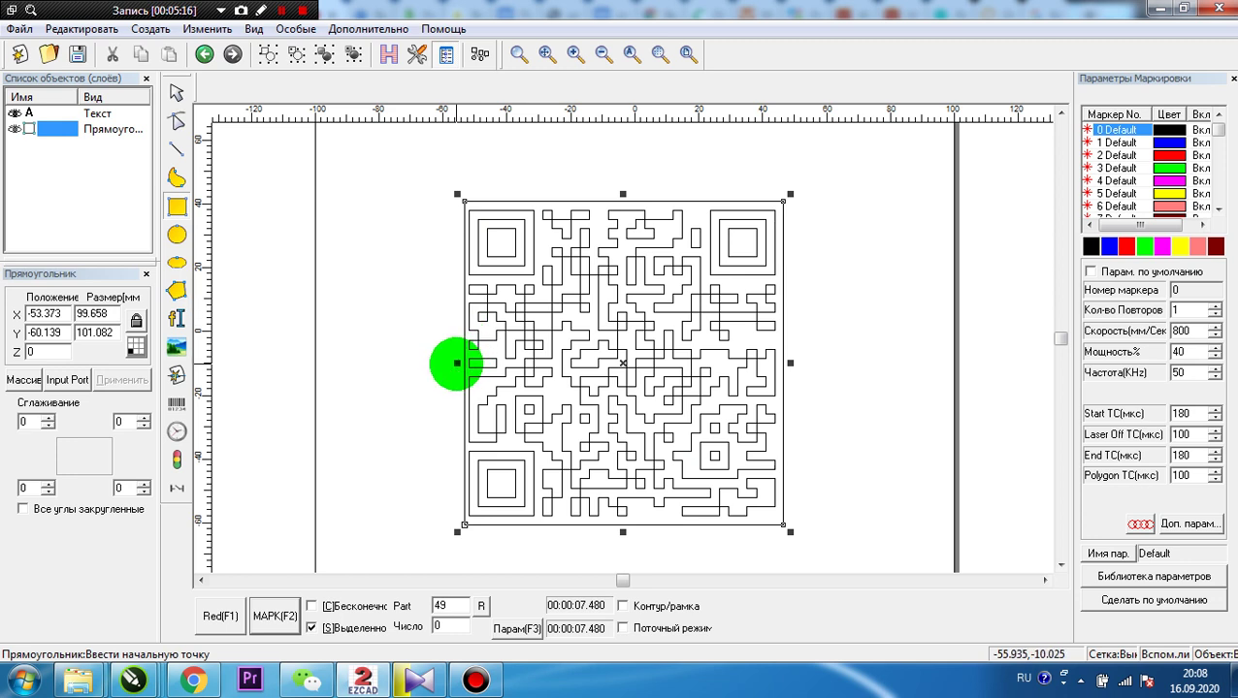
pyautogui.click(175, 89)
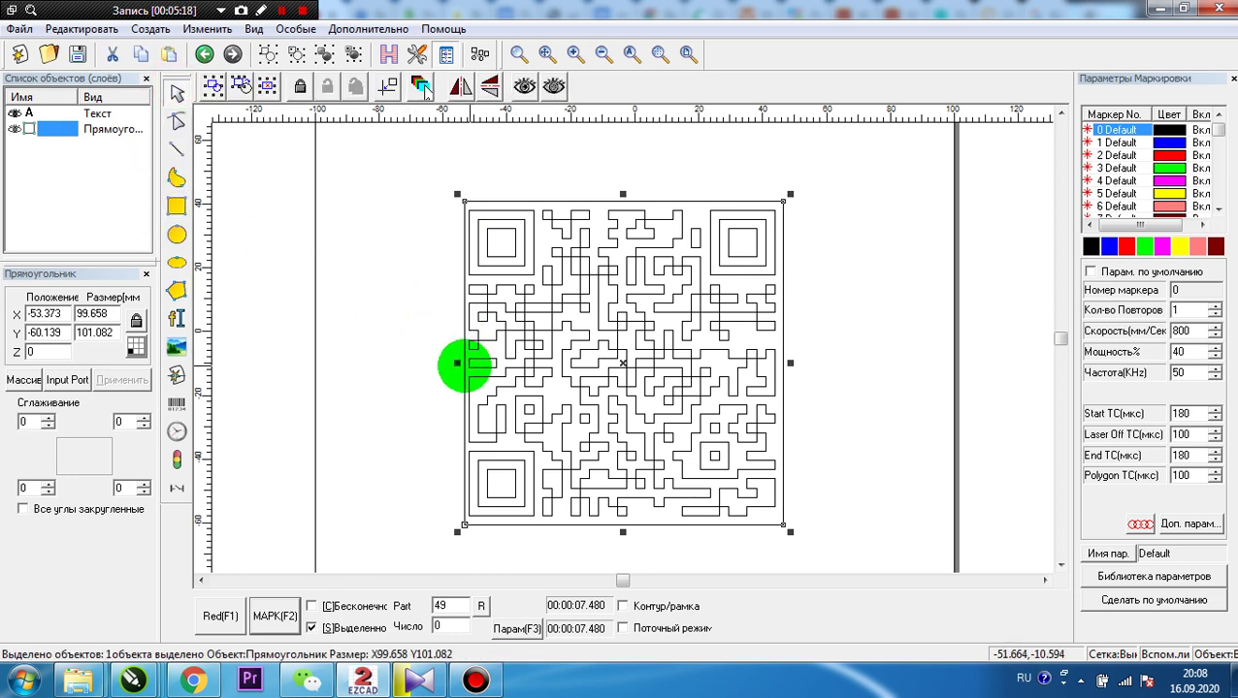
pyautogui.moveTo(457, 365); pyautogui.dragTo(449, 363)
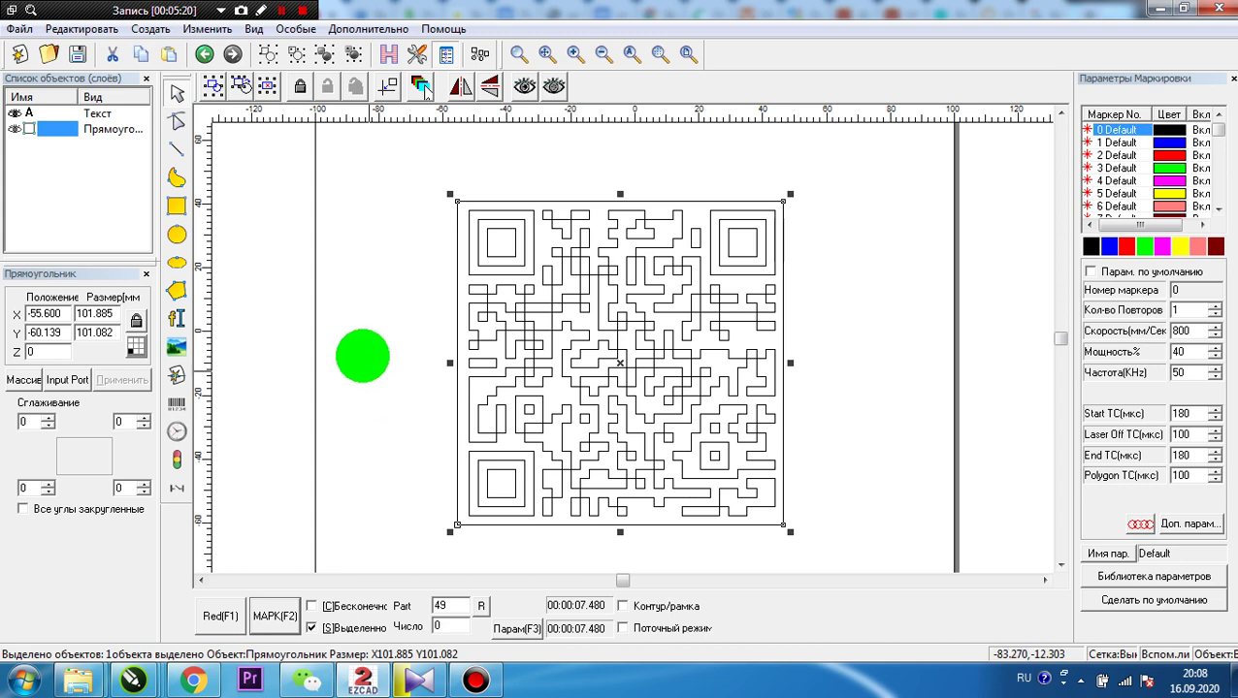
# Select the QR code together with the surrounding rectangle and hatch-fill both to get an inverted code
pyautogui.moveTo(420, 147); pyautogui.dragTo(790, 511)
pyautogui.click(393, 22)
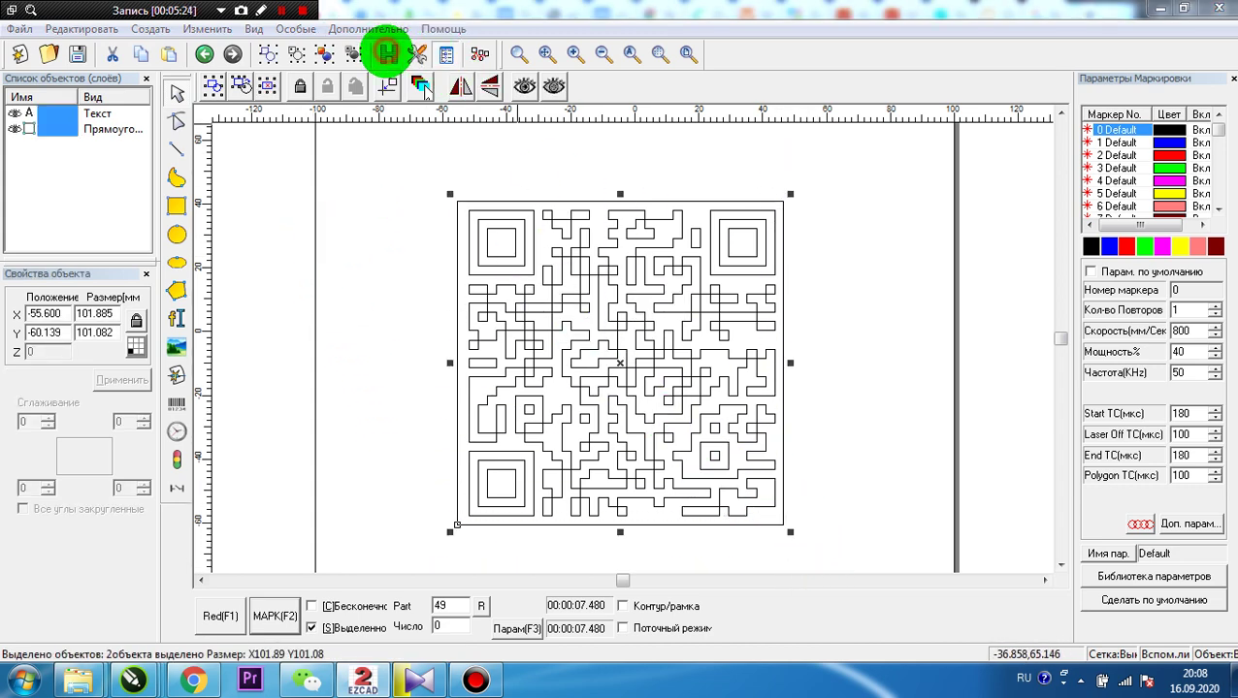
pyautogui.click(746, 144)
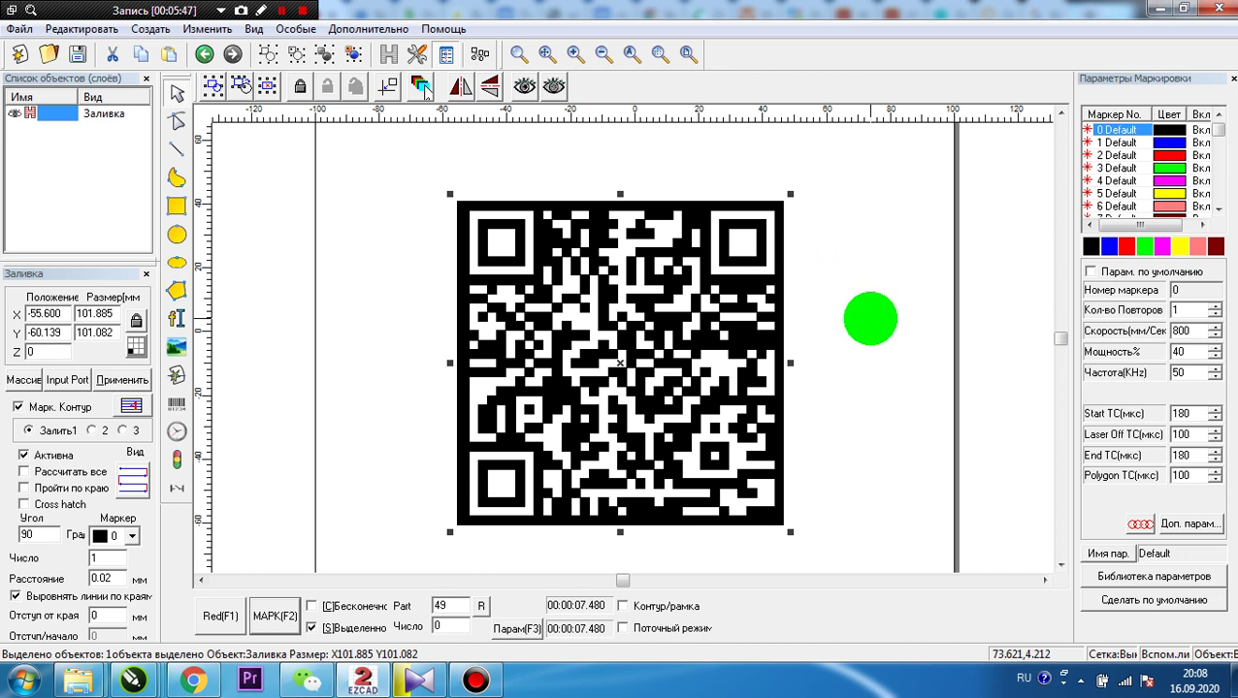
# Undo the combined hatch fill and delete the rectangle around the QR code
pyautogui.hotkey('ctrl', 'z')
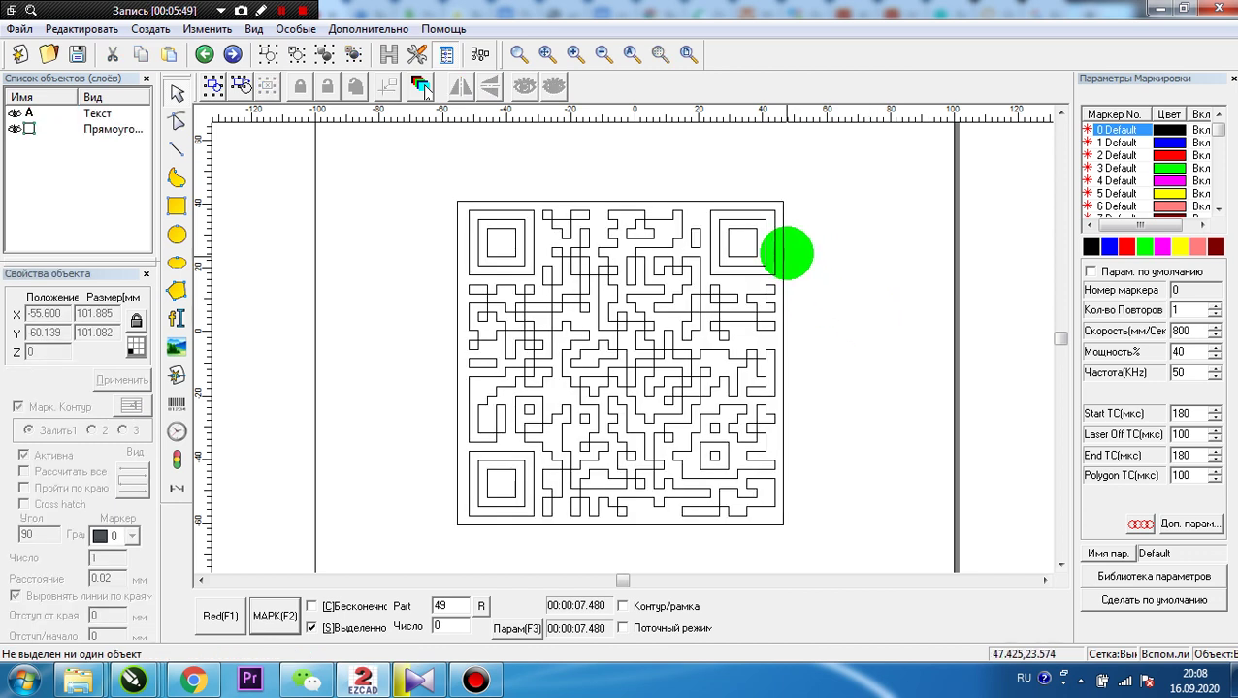
pyautogui.click(783, 235)
pyautogui.press('Delete')
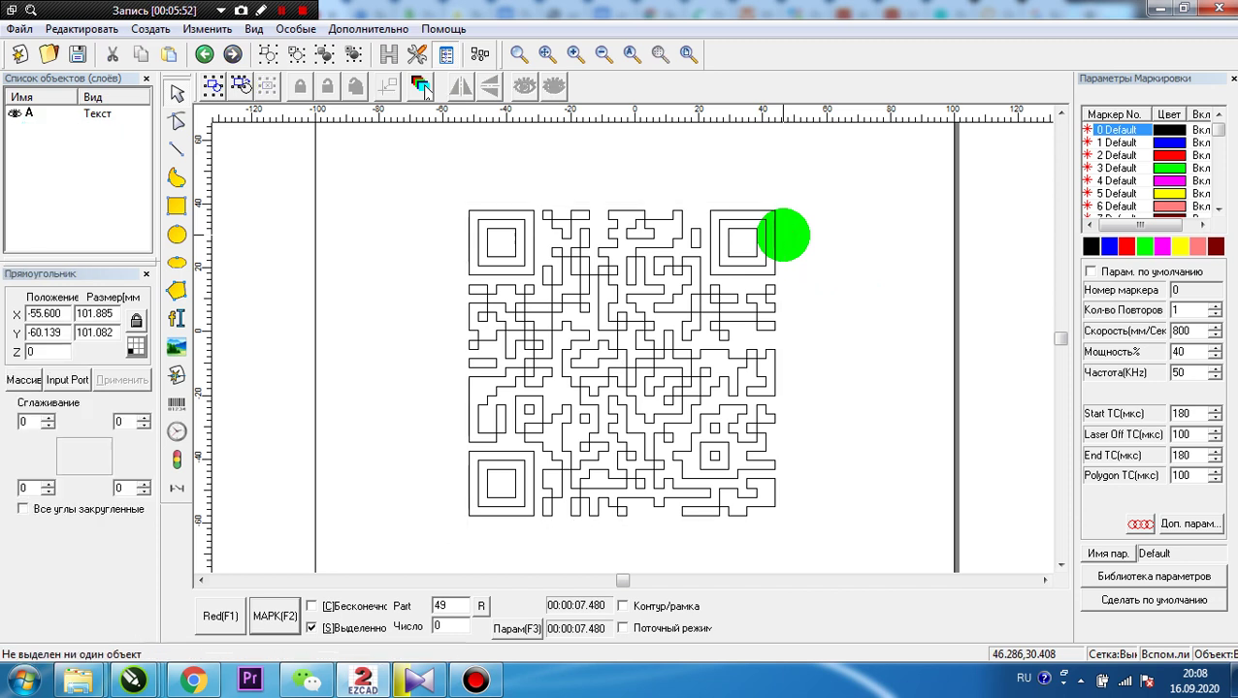
# Review the QR code's barcode settings and close them without changes
pyautogui.click(745, 250)
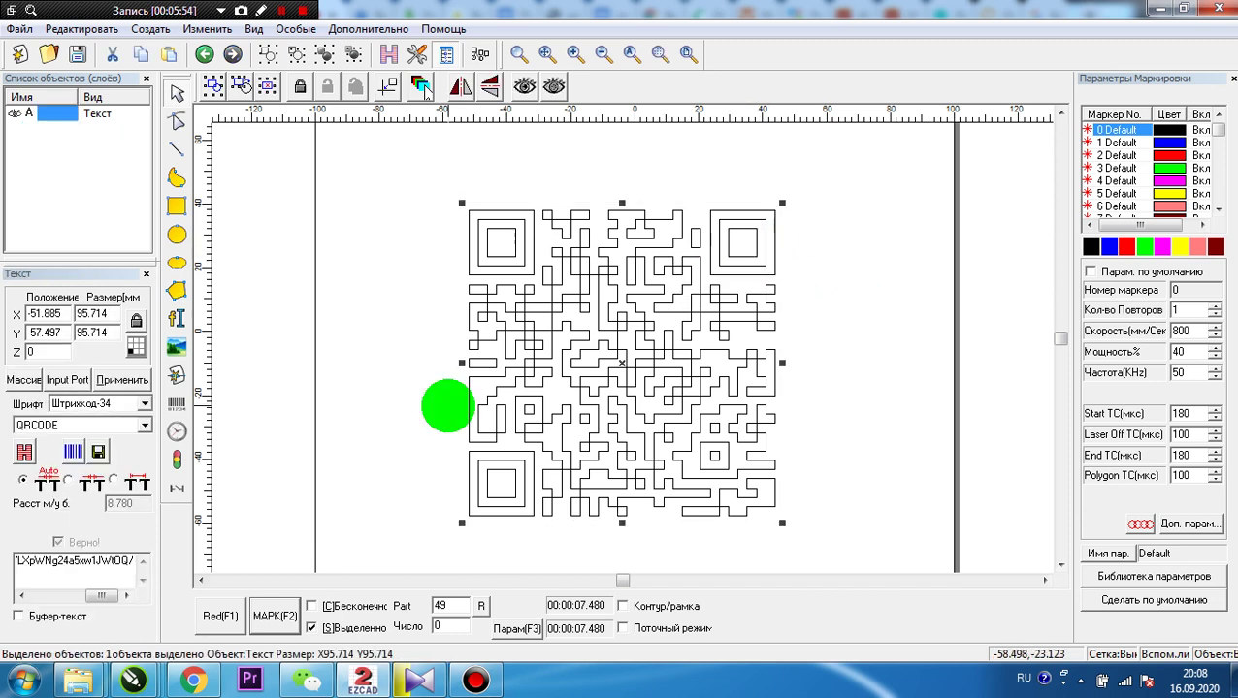
pyautogui.click(71, 451)
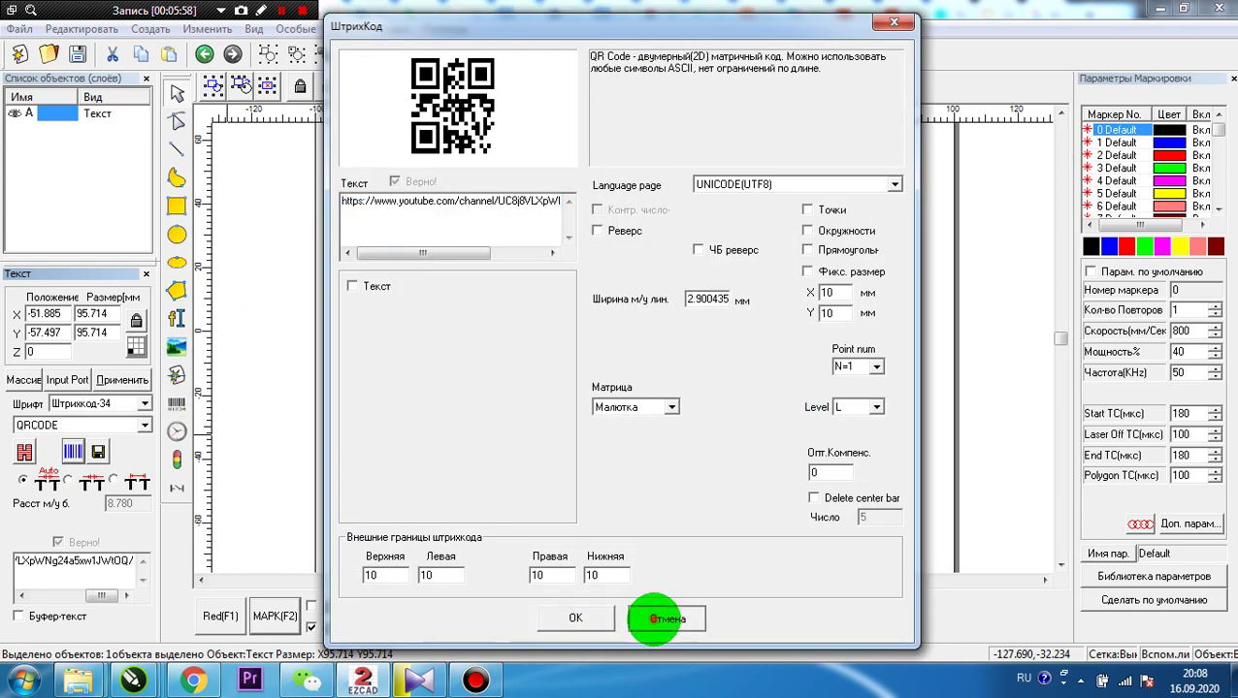
pyautogui.click(654, 618)
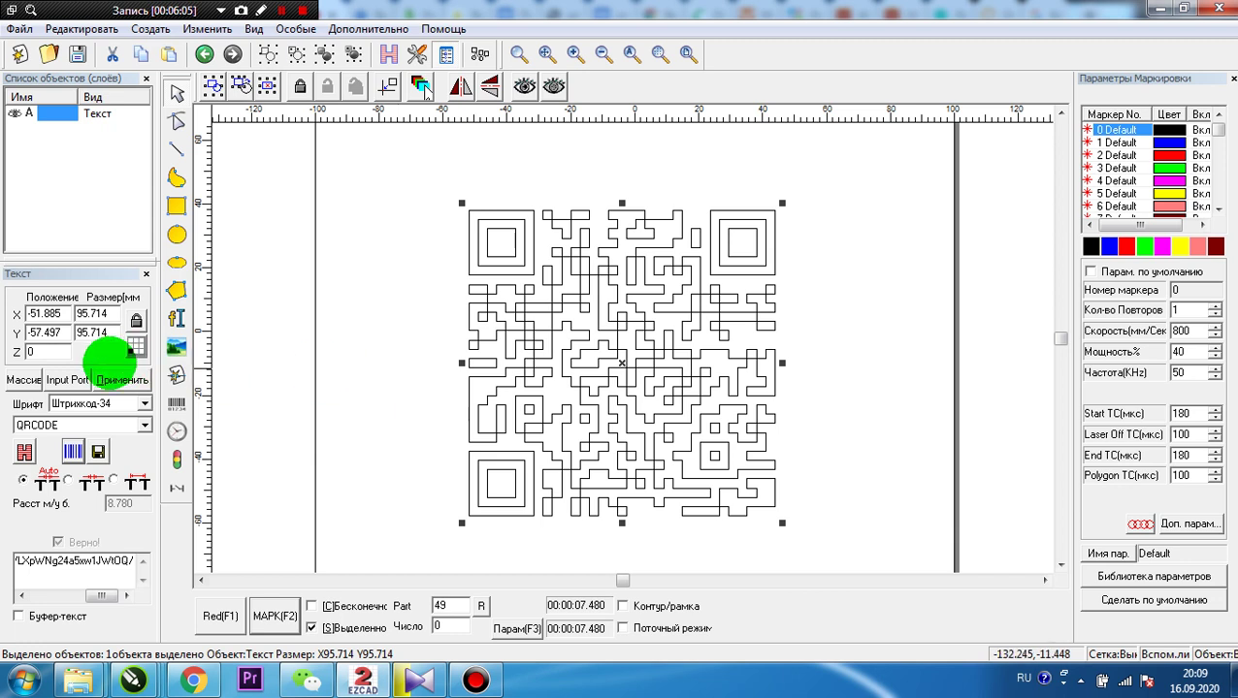
# Switch the QR code object to the TrueType-1957 font type with the 5th Avenue font and apply it
pyautogui.click(142, 404)
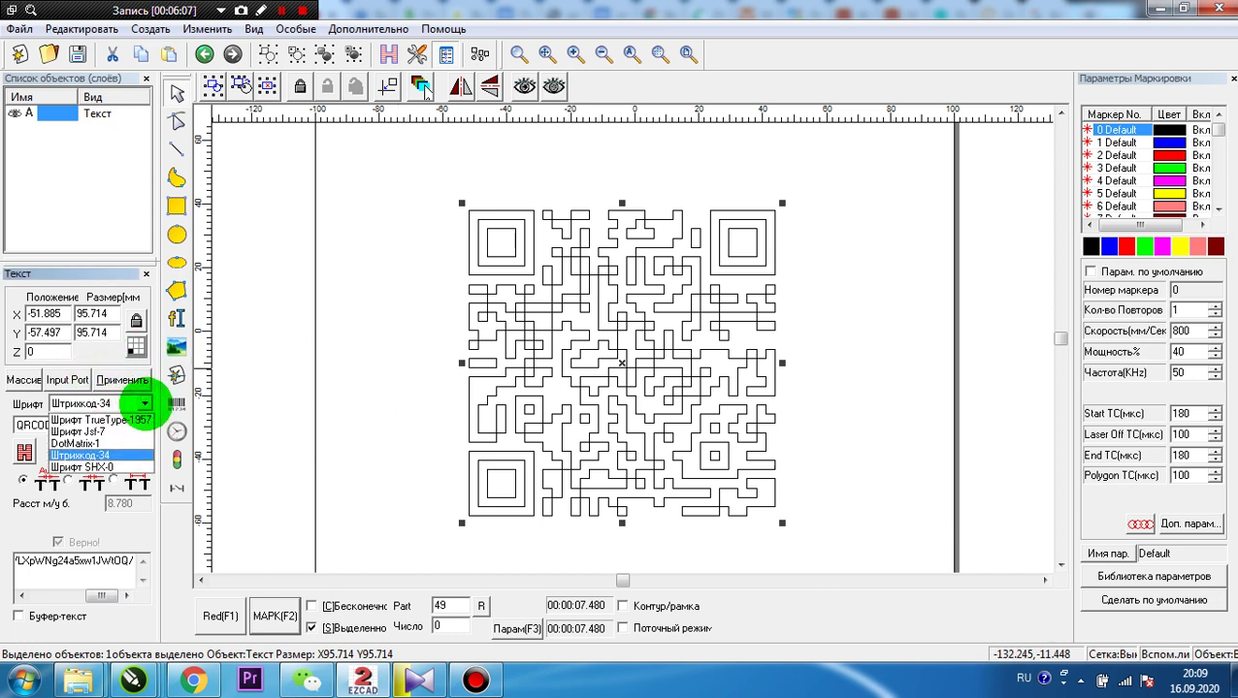
pyautogui.click(121, 420)
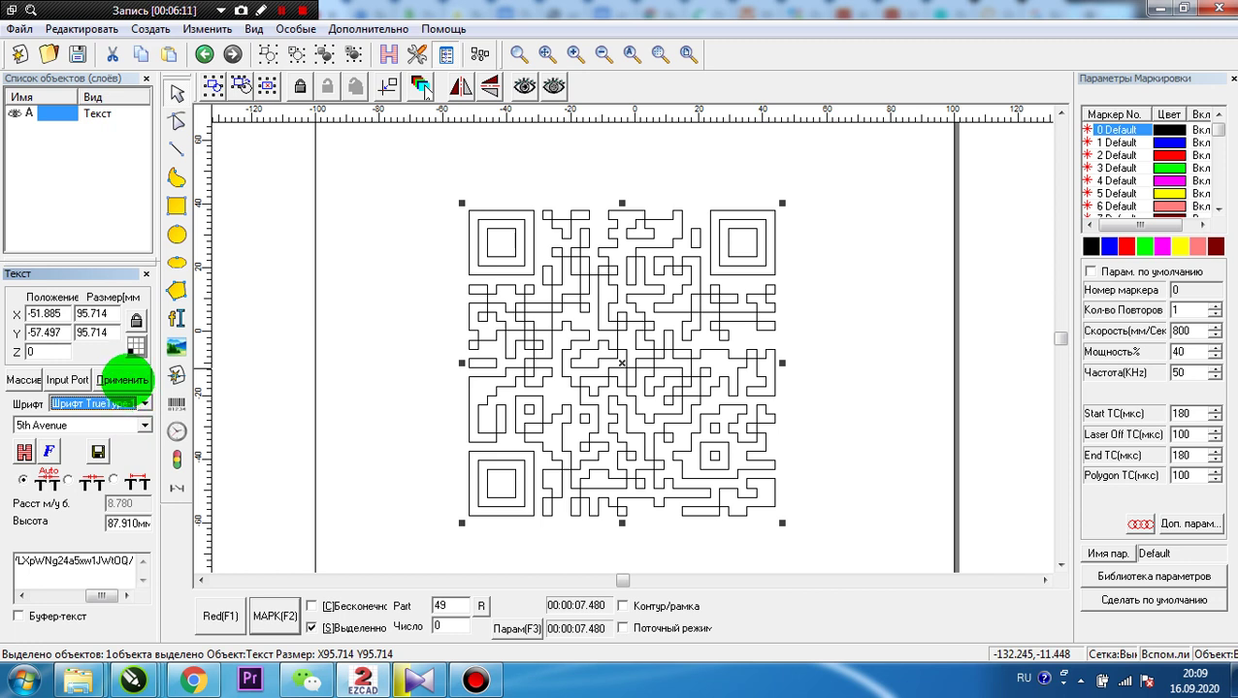
pyautogui.click(123, 379)
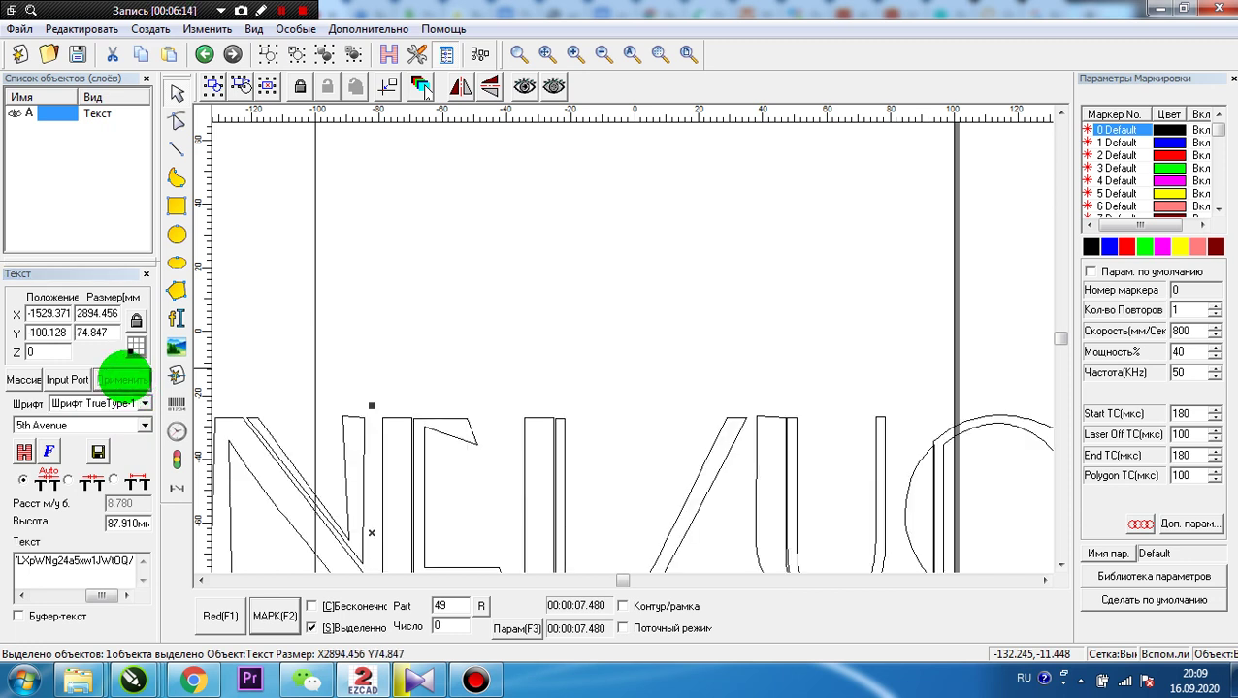
# Replace the URL in the text object with "12" and deselect the object
pyautogui.click(69, 561)
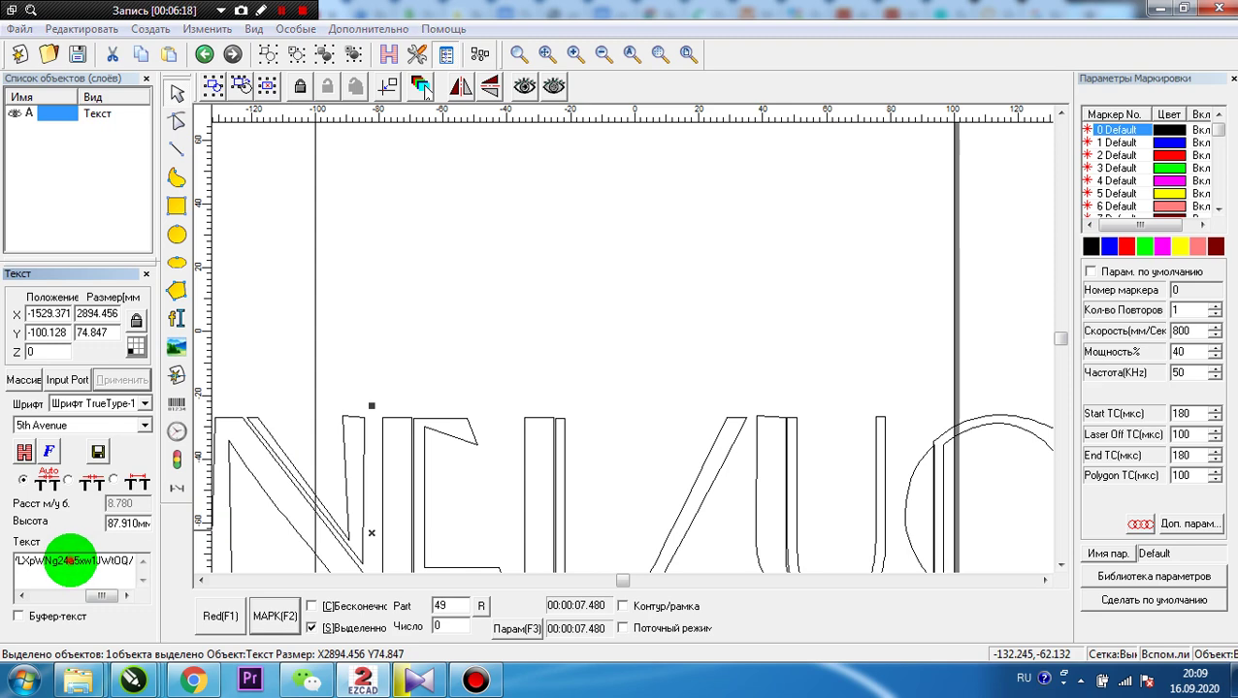
pyautogui.doubleClick(70, 562)
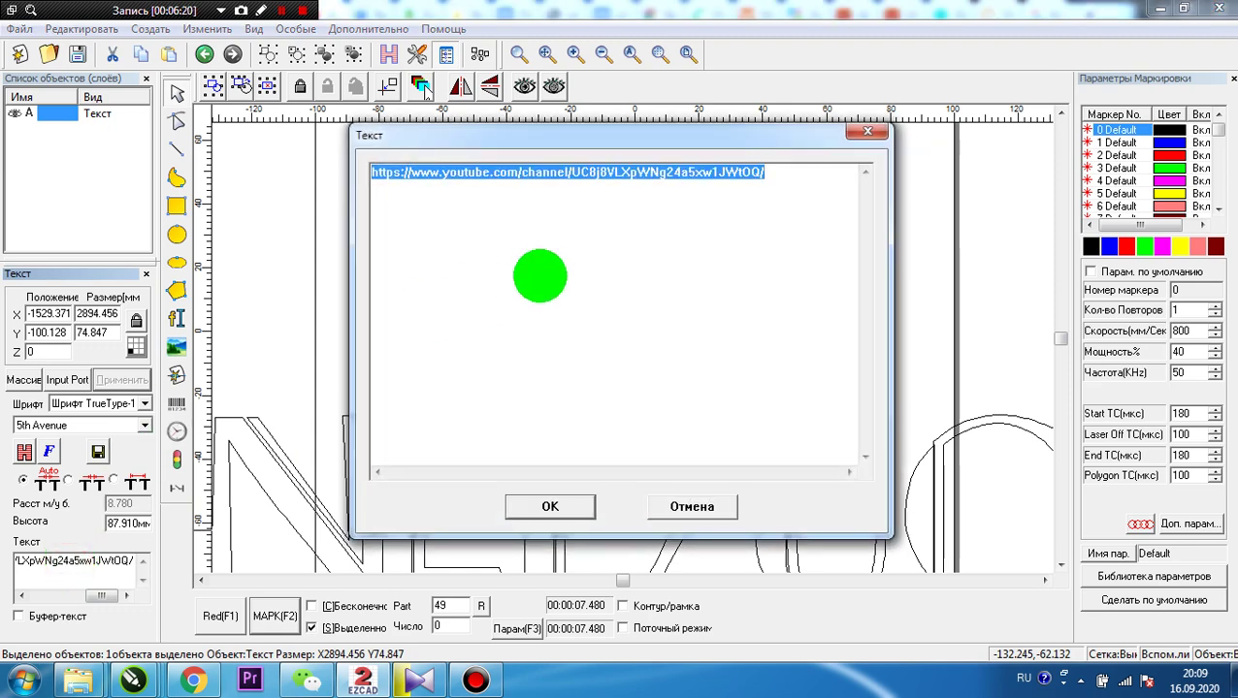
pyautogui.write('12')
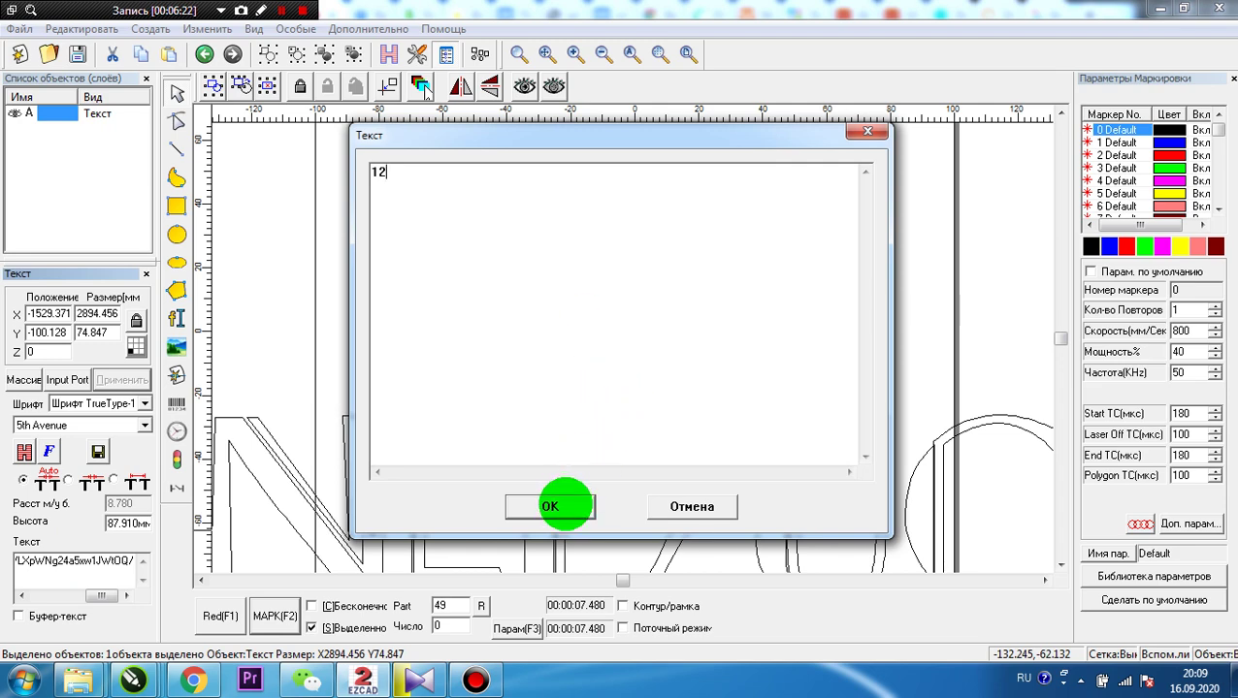
pyautogui.click(550, 505)
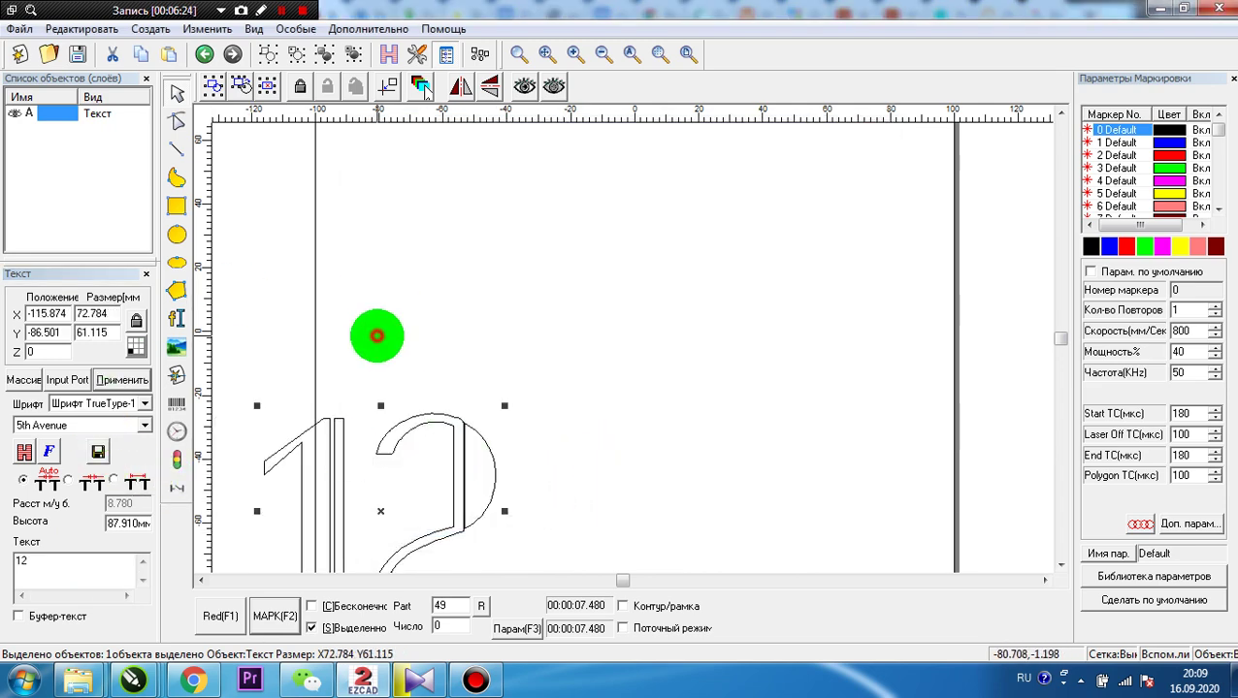
pyautogui.click(377, 336)
pyautogui.click(476, 680)
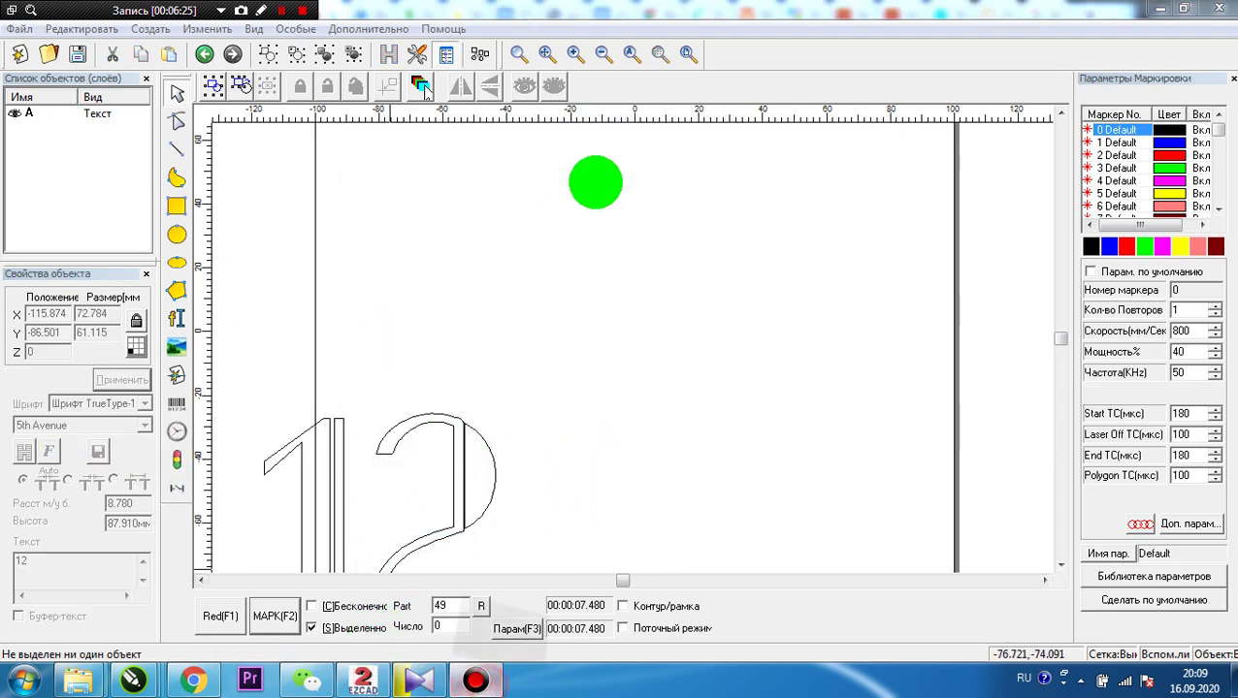